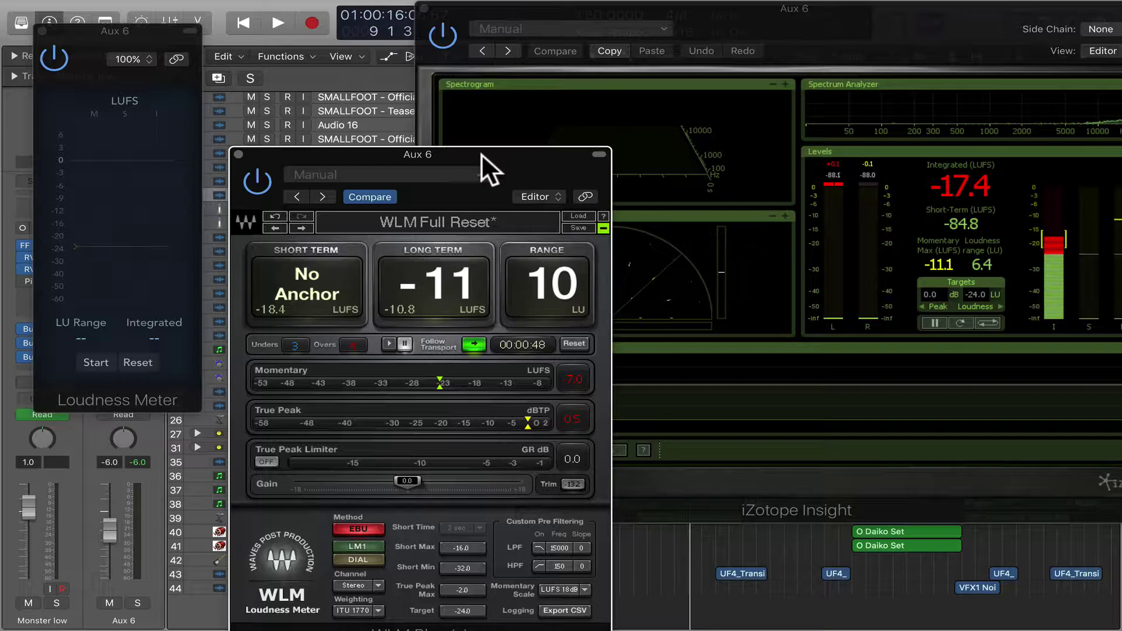
# Place the WLM Plus window beside the Loudness Meter and collapse it to its meter display.
pyautogui.moveTo(480, 153); pyautogui.dragTo(456, 150)
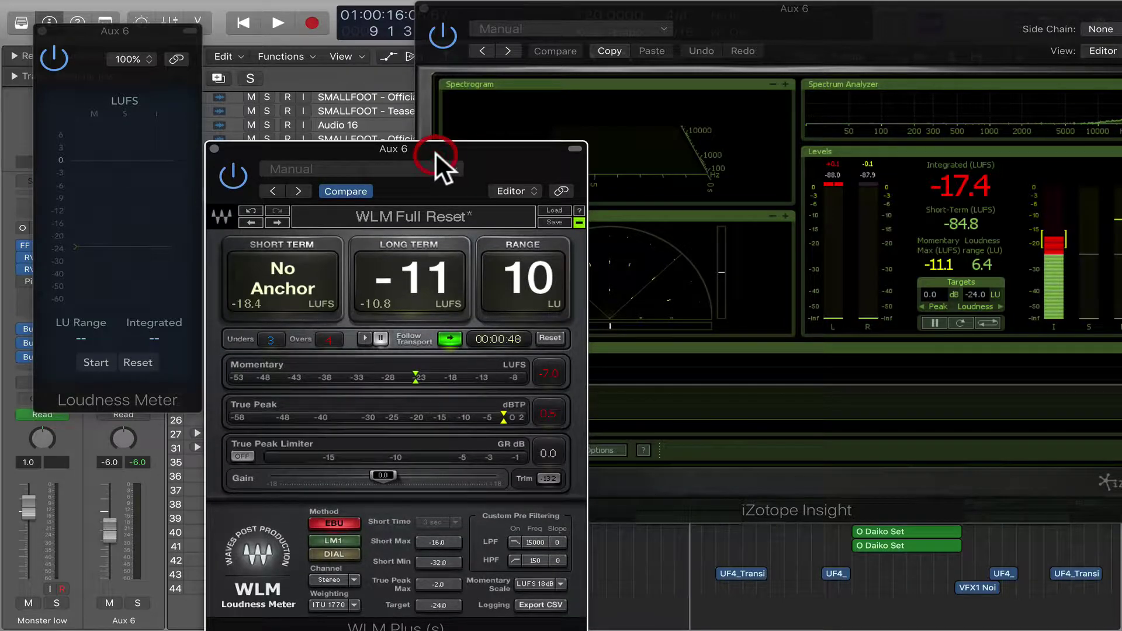
pyautogui.moveTo(448, 149); pyautogui.dragTo(400, 144)
pyautogui.doubleClick(408, 144)
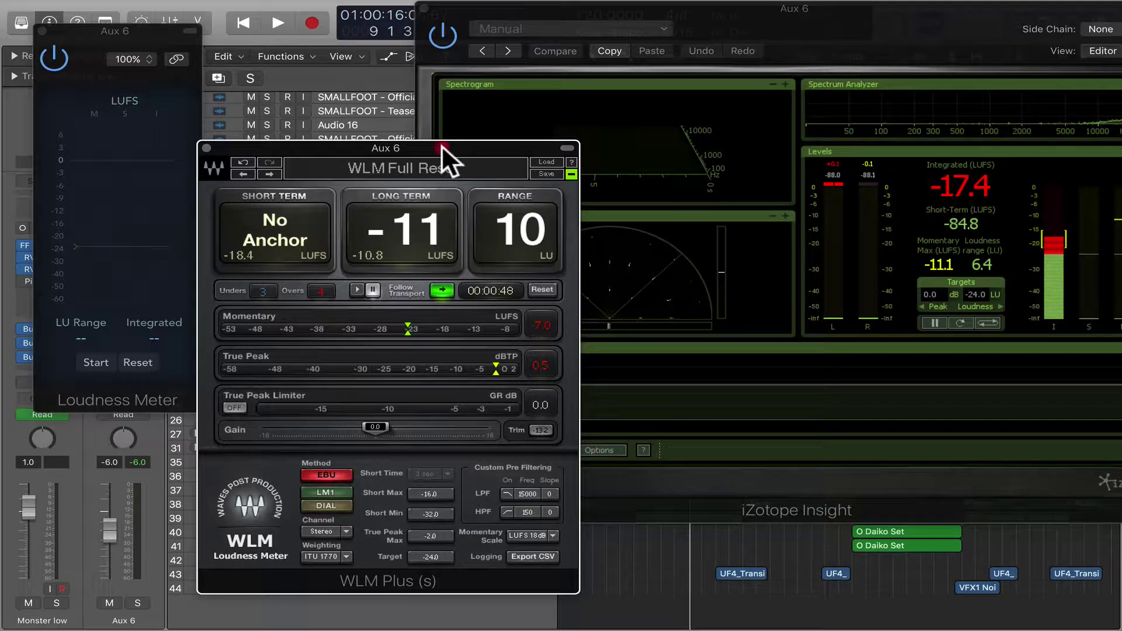
pyautogui.moveTo(441, 145); pyautogui.dragTo(445, 145)
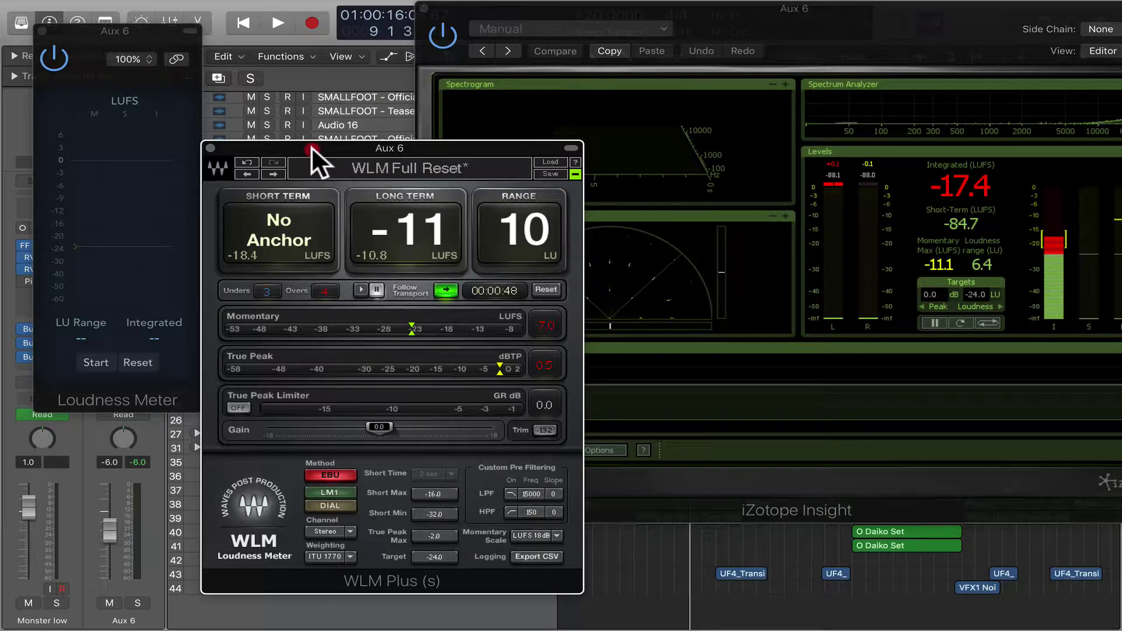
pyautogui.moveTo(311, 146); pyautogui.dragTo(310, 145)
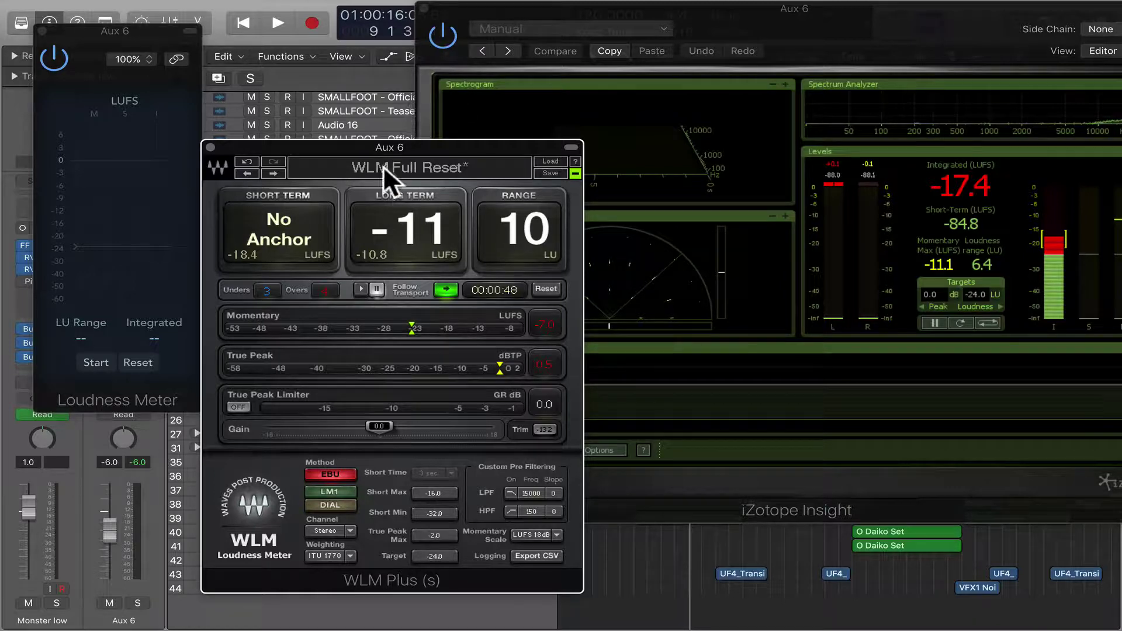
# Rearrange the Loudness Meter and WLM windows, collapse Insight to its meters, then raise WLM Plus.
pyautogui.moveTo(107, 28); pyautogui.dragTo(101, 28)
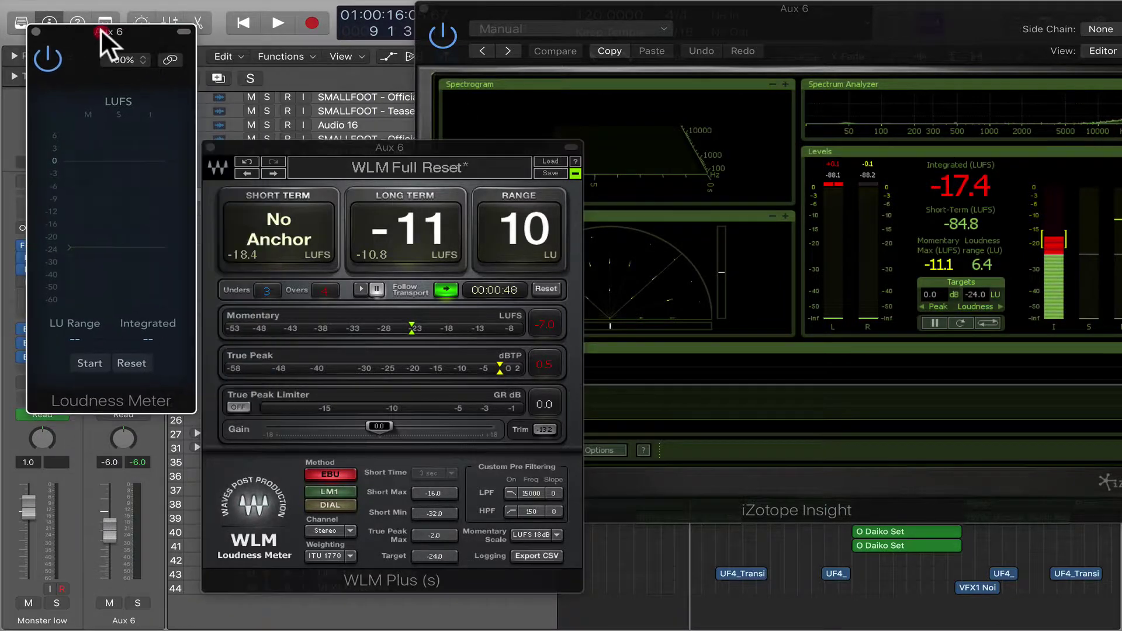
pyautogui.click(116, 32)
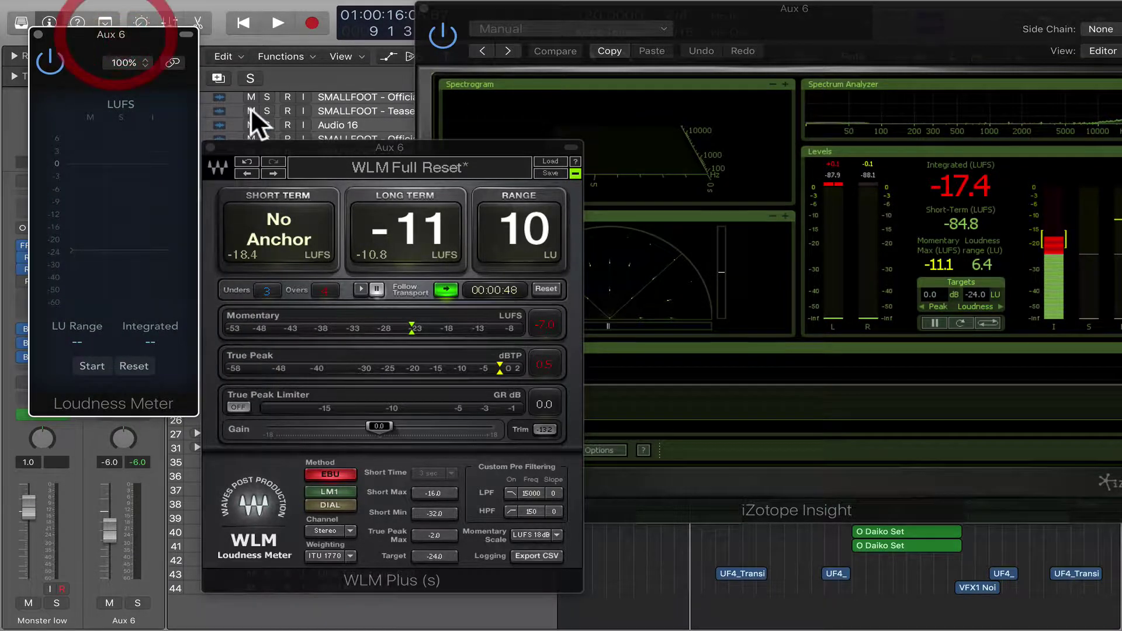
pyautogui.moveTo(329, 143)
pyautogui.mouseDown()
pyautogui.moveTo(436, 135)
pyautogui.moveTo(315, 130)
pyautogui.mouseUp()
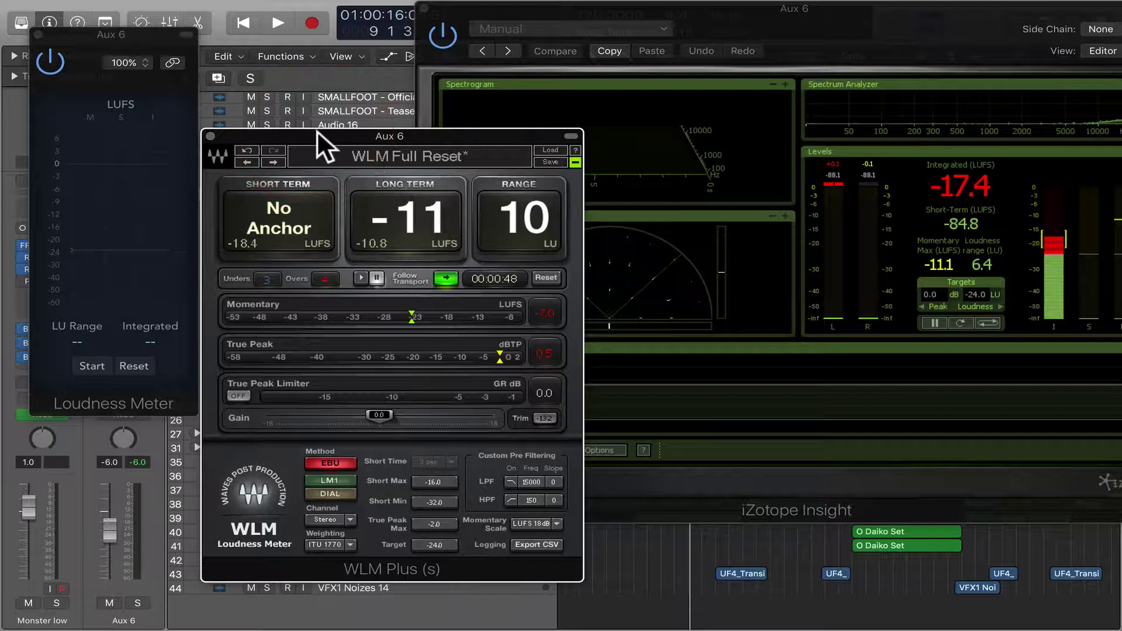
pyautogui.click(585, 2)
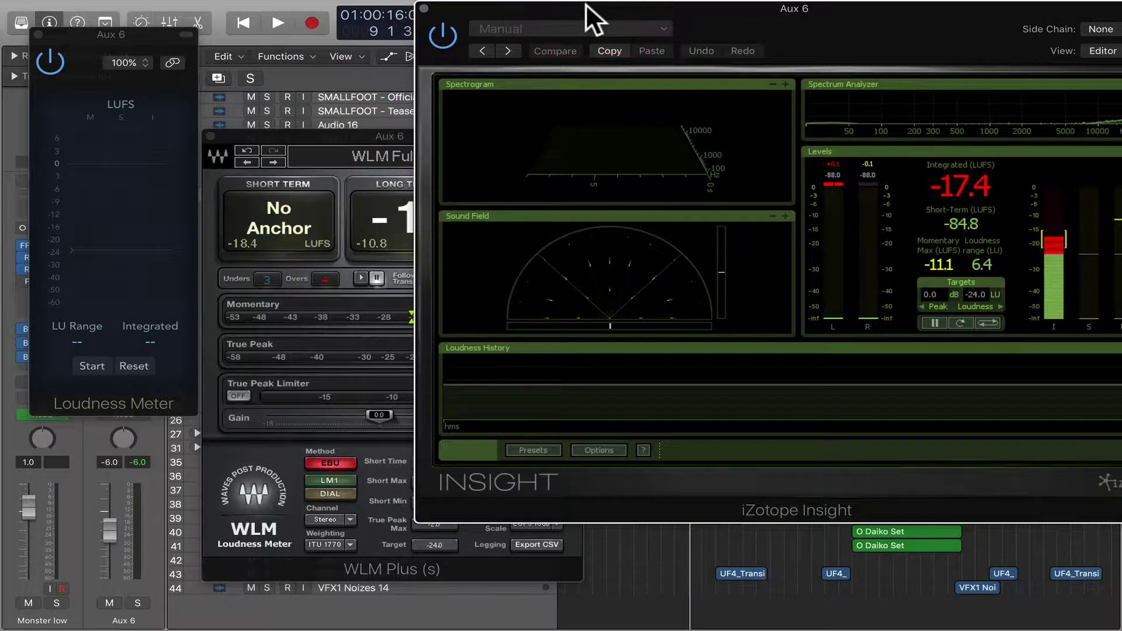
pyautogui.doubleClick(584, 5)
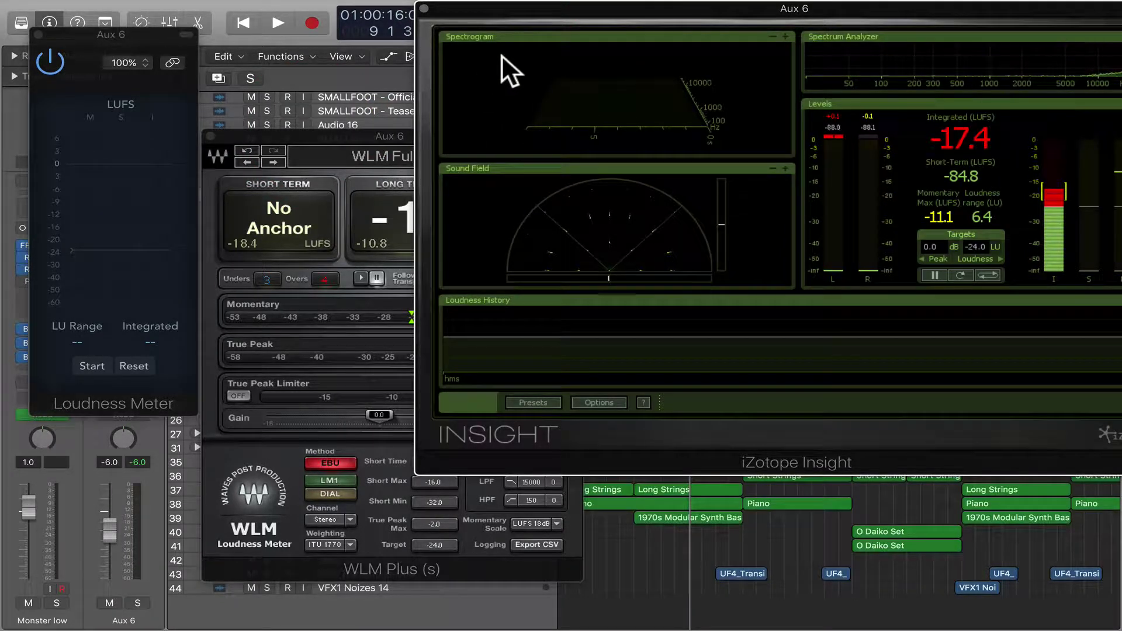
pyautogui.click(348, 135)
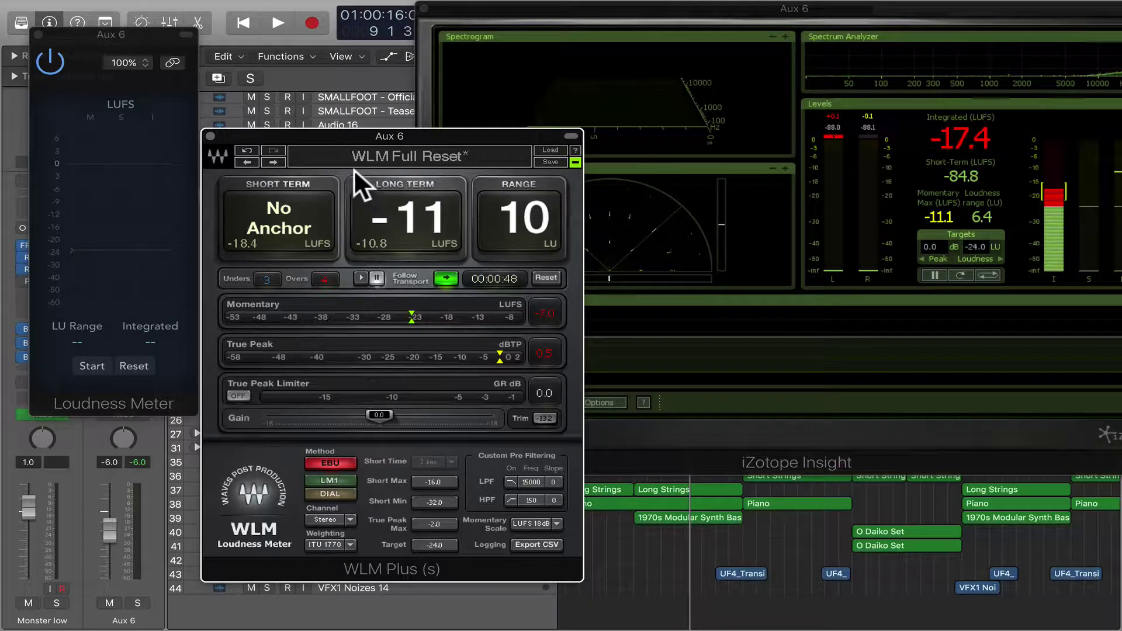
# Load the ATSC A85 DIALOG preset on WLM Plus, then switch back to WLM Full Reset.
pyautogui.moveTo(345, 137); pyautogui.dragTo(326, 135)
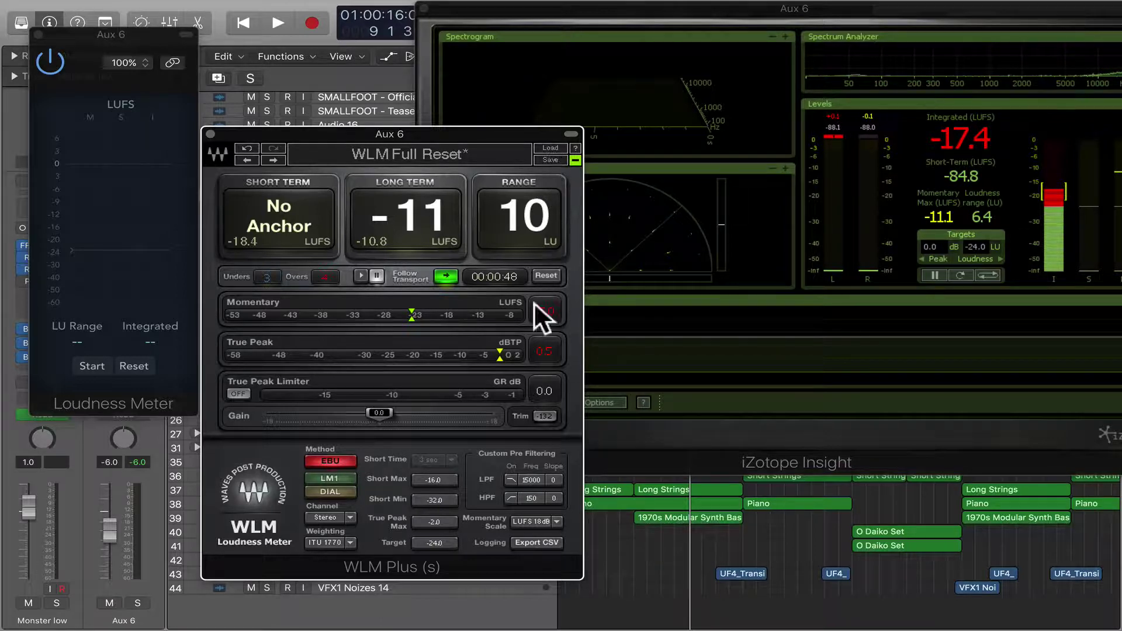
pyautogui.click(548, 147)
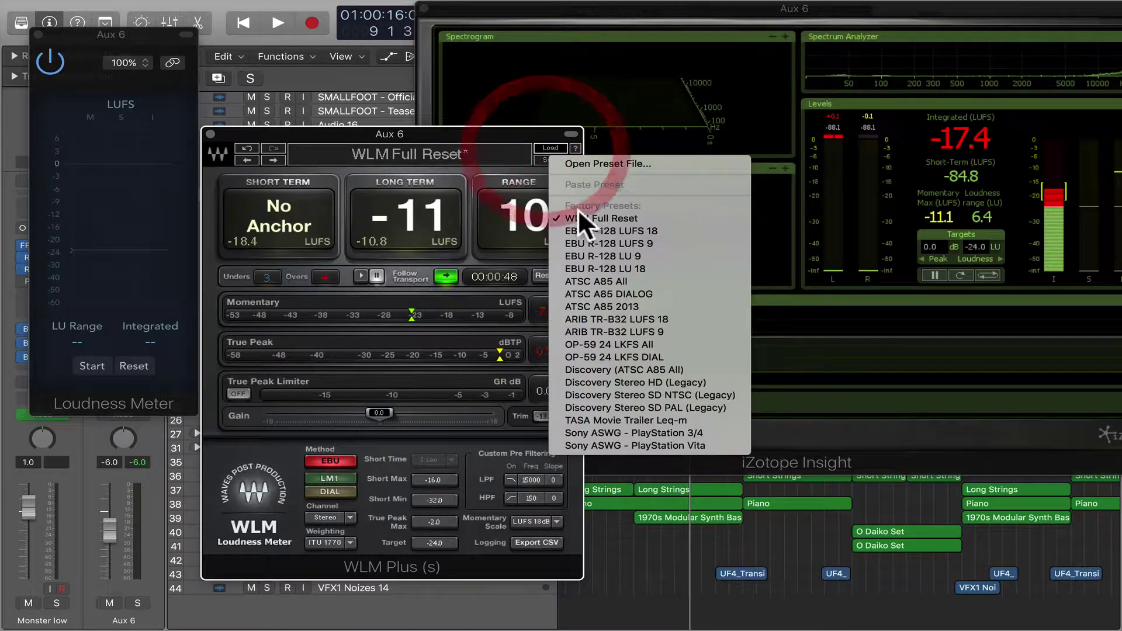
pyautogui.click(651, 296)
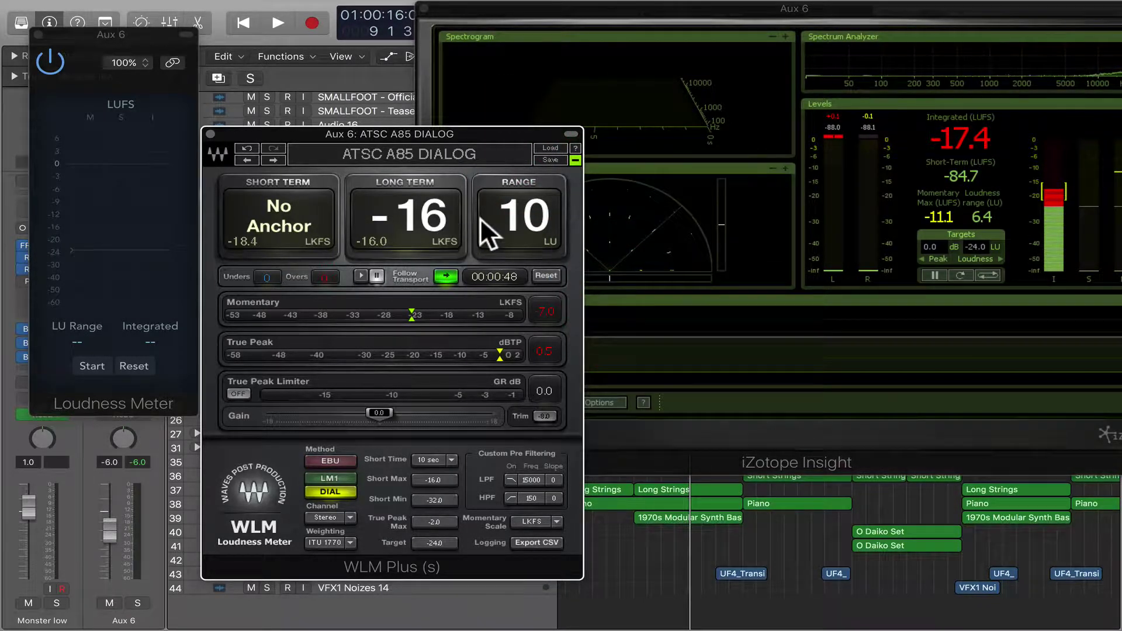
pyautogui.click(548, 146)
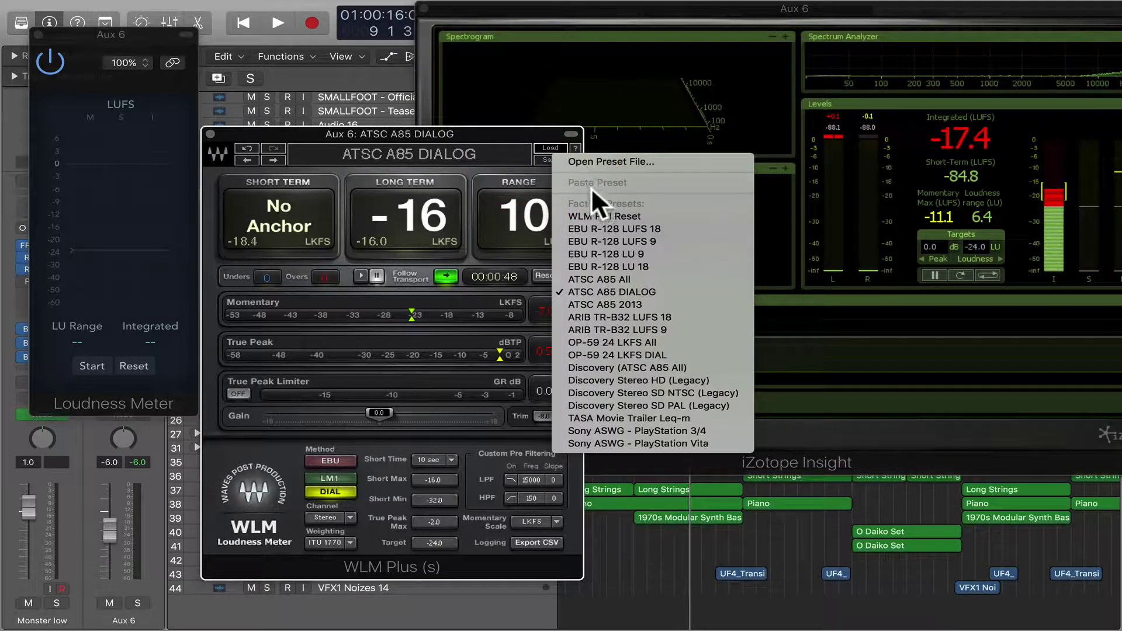
pyautogui.click(592, 215)
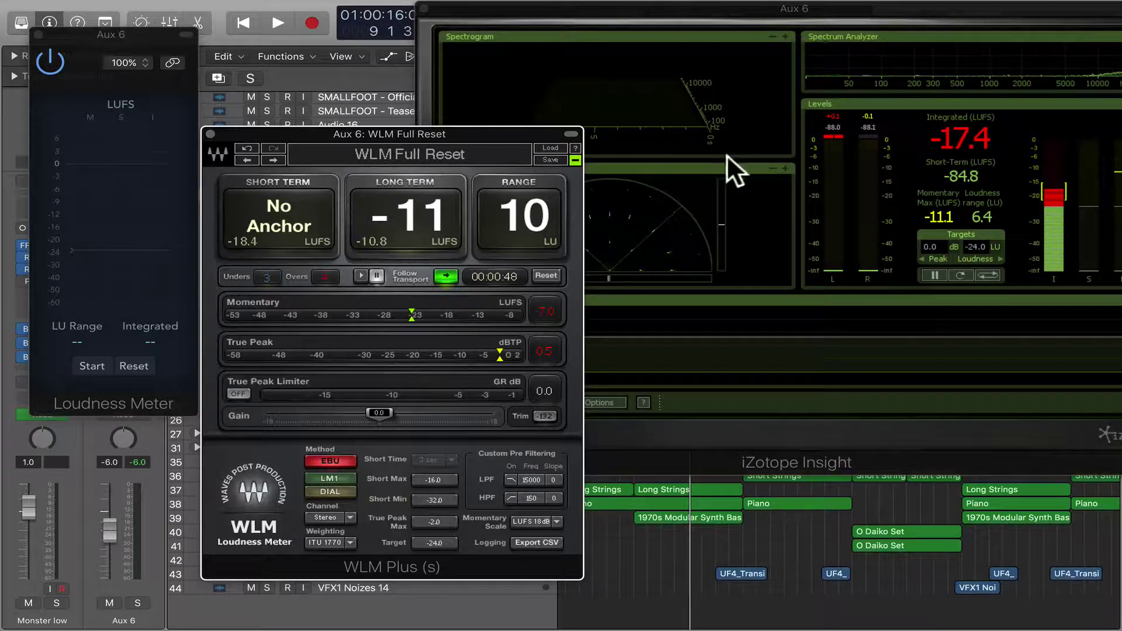
# Drag the WLM Plus window progressively higher to uncover the tracks, with Insight raised.
pyautogui.click(948, 141)
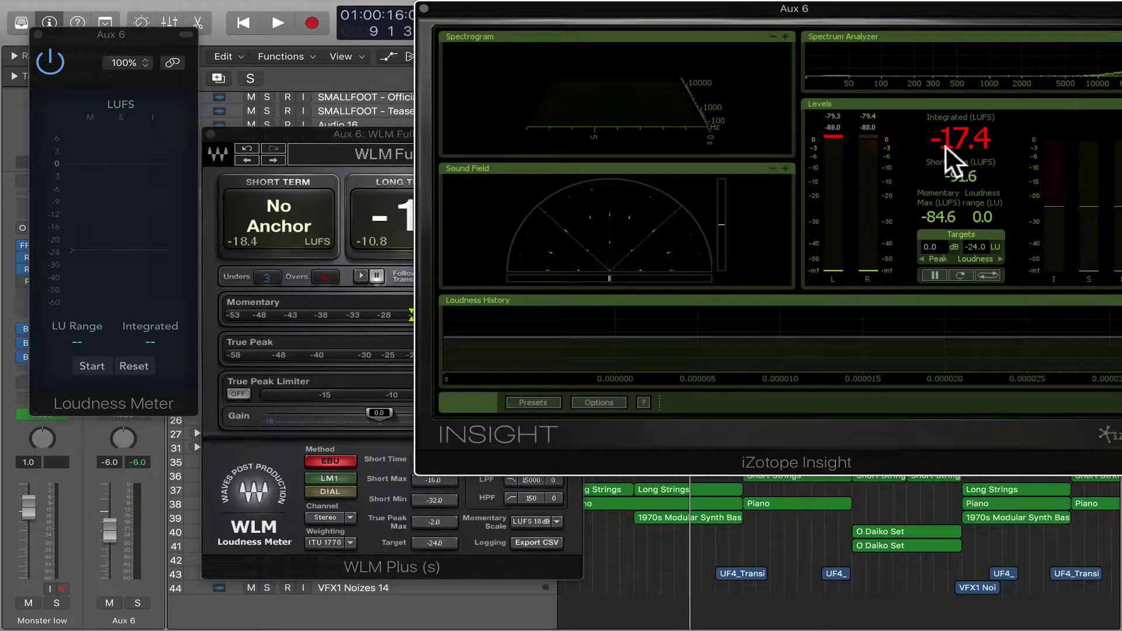
pyautogui.click(954, 150)
pyautogui.moveTo(367, 133); pyautogui.dragTo(360, 139)
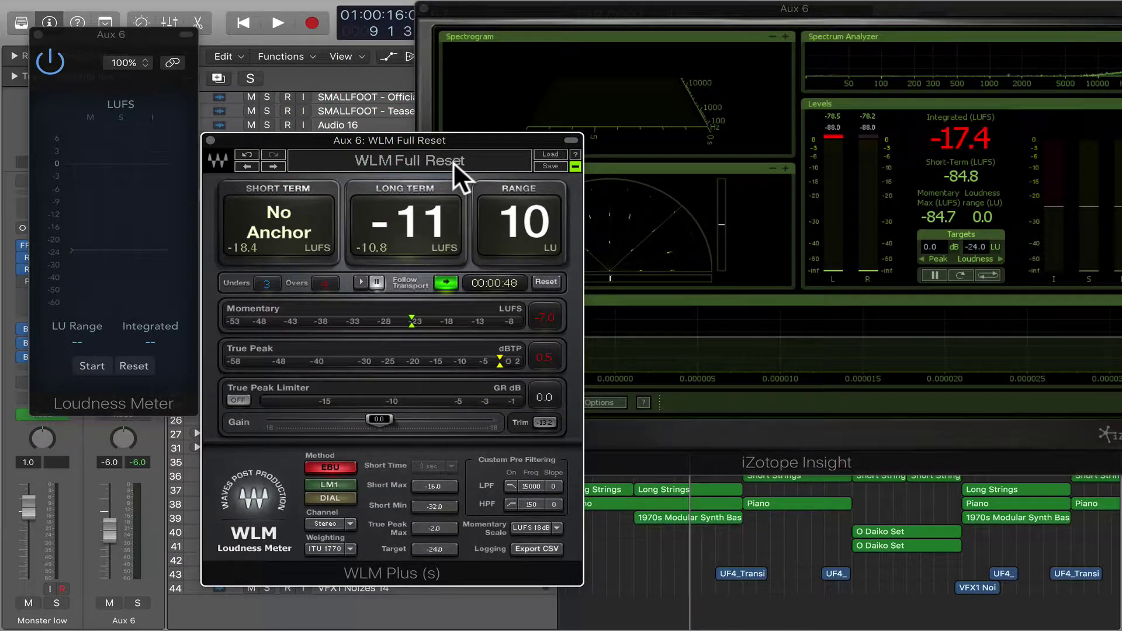
pyautogui.moveTo(455, 140); pyautogui.dragTo(444, 123)
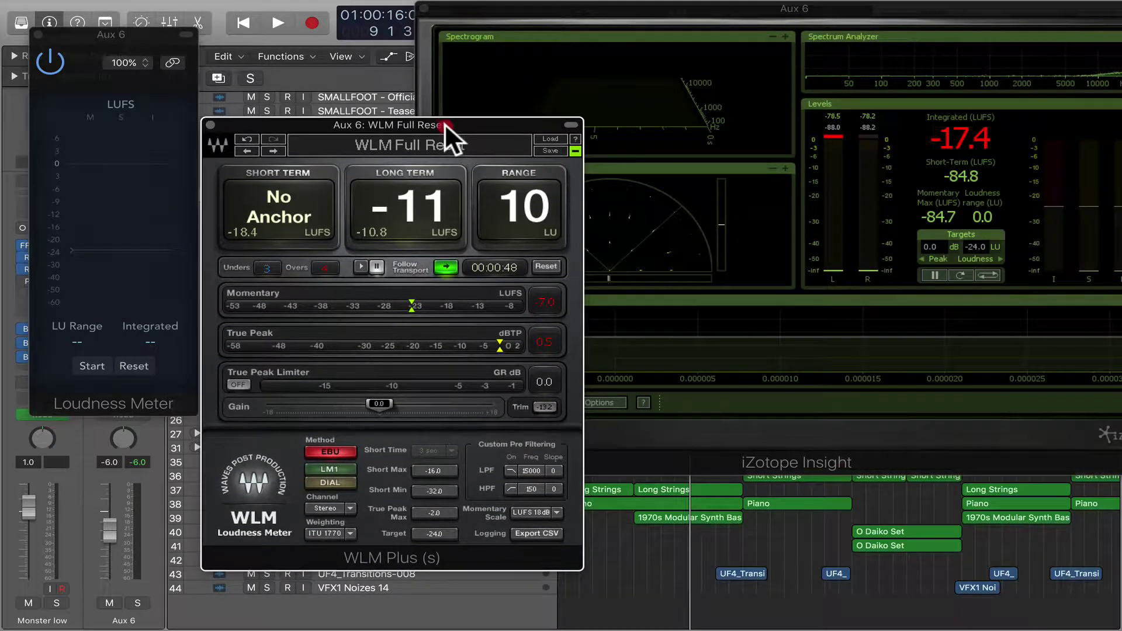
pyautogui.click(390, 124)
pyautogui.moveTo(390, 124)
pyautogui.mouseDown()
pyautogui.moveTo(384, 95)
pyautogui.moveTo(383, 113)
pyautogui.mouseUp()
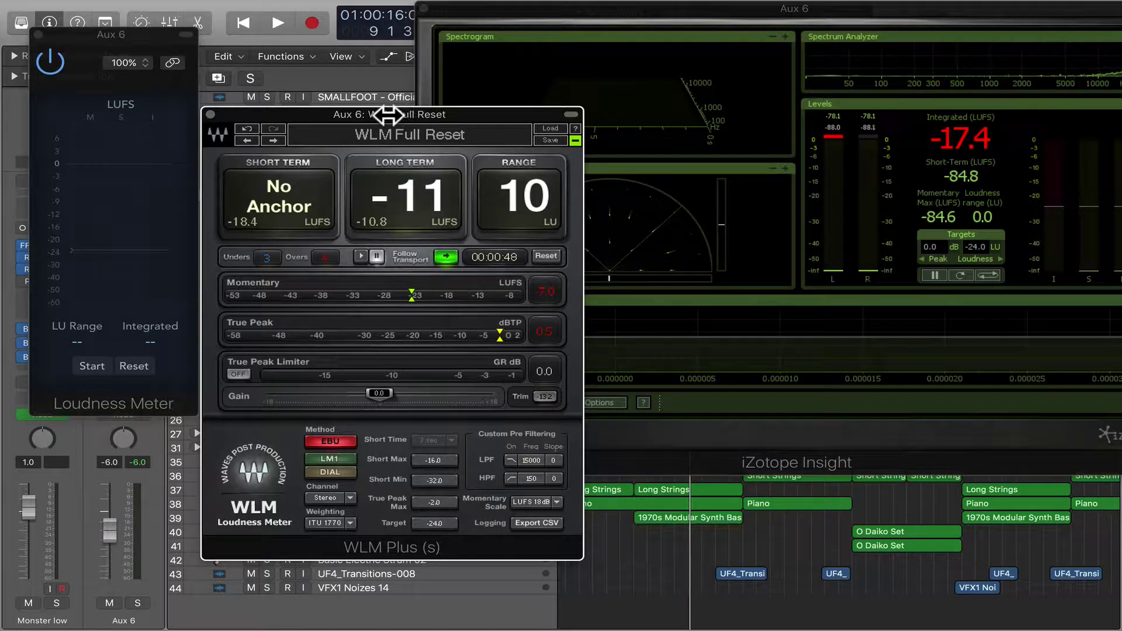
pyautogui.moveTo(387, 111); pyautogui.dragTo(369, 93)
# Put WLM Plus in front of iZotope Insight so its -11 LUFS long-term readout shows.
pyautogui.click(526, 8)
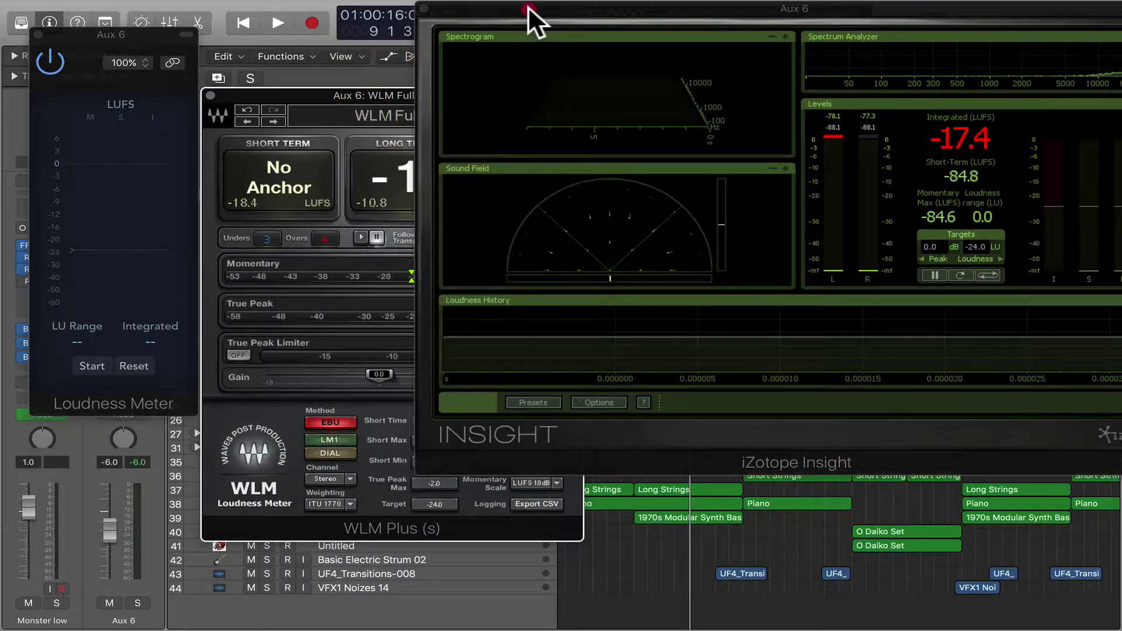
pyautogui.click(380, 97)
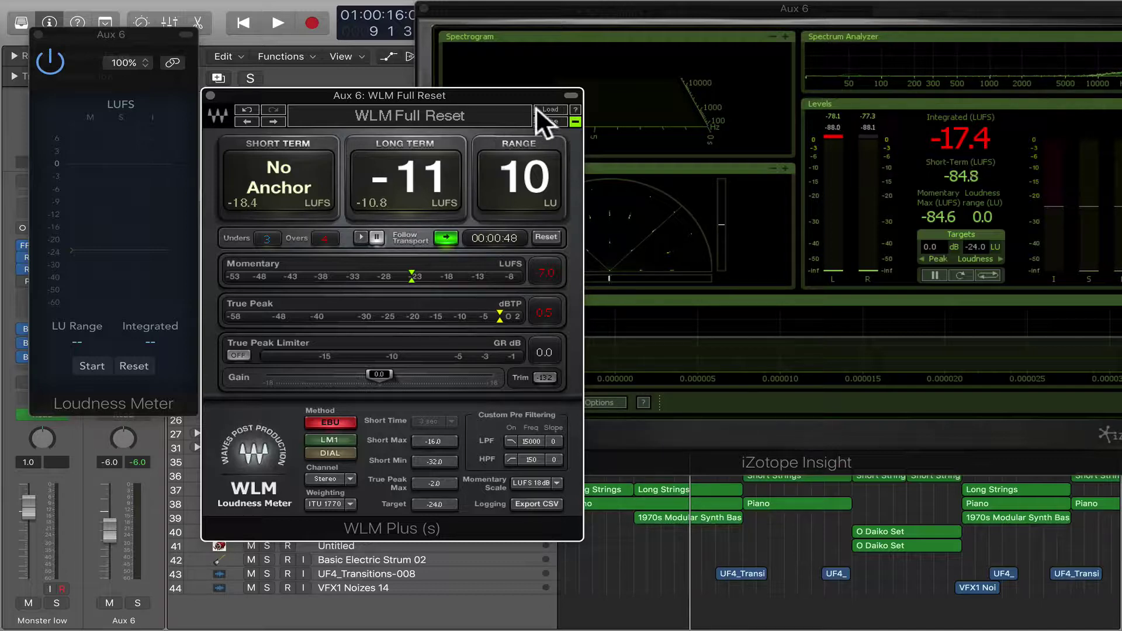
# Settle the WLM Plus window into position and start playback so the meters measure.
pyautogui.moveTo(513, 94); pyautogui.dragTo(471, 76)
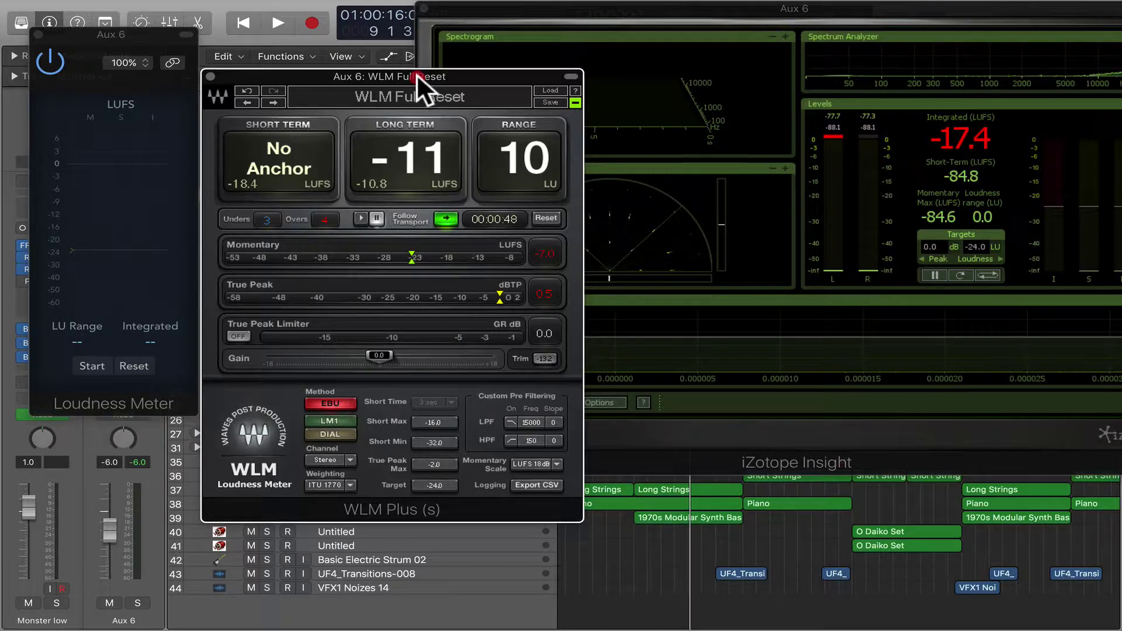
pyautogui.moveTo(416, 74); pyautogui.dragTo(395, 55)
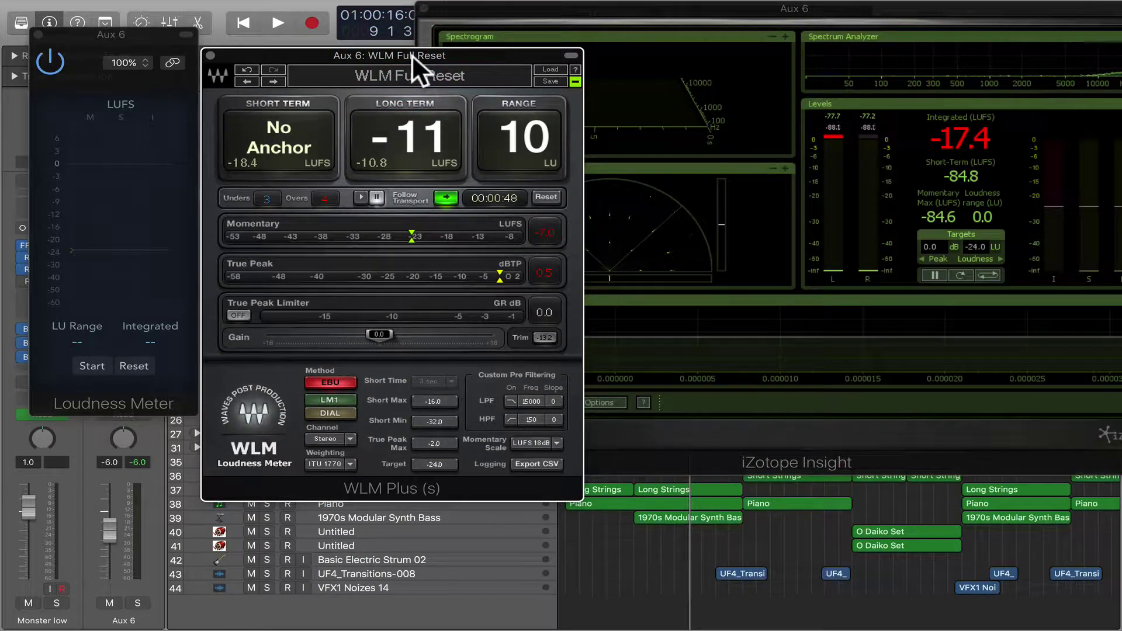
pyautogui.moveTo(406, 55)
pyautogui.mouseDown()
pyautogui.moveTo(402, 72)
pyautogui.moveTo(397, 50)
pyautogui.mouseUp()
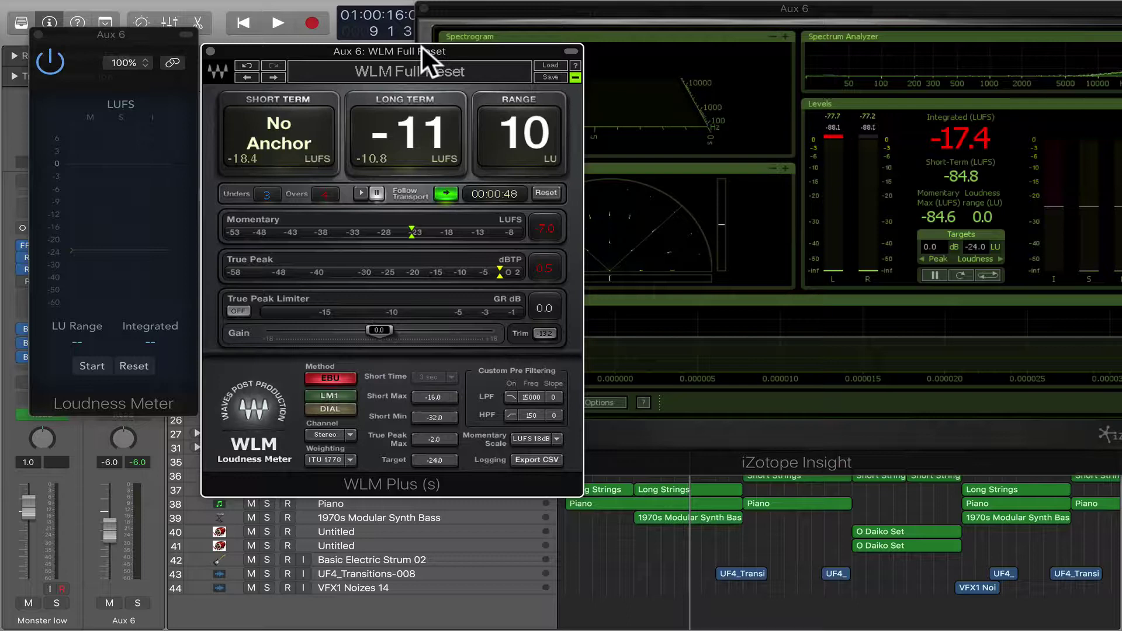
pyautogui.moveTo(420, 47); pyautogui.dragTo(415, 75)
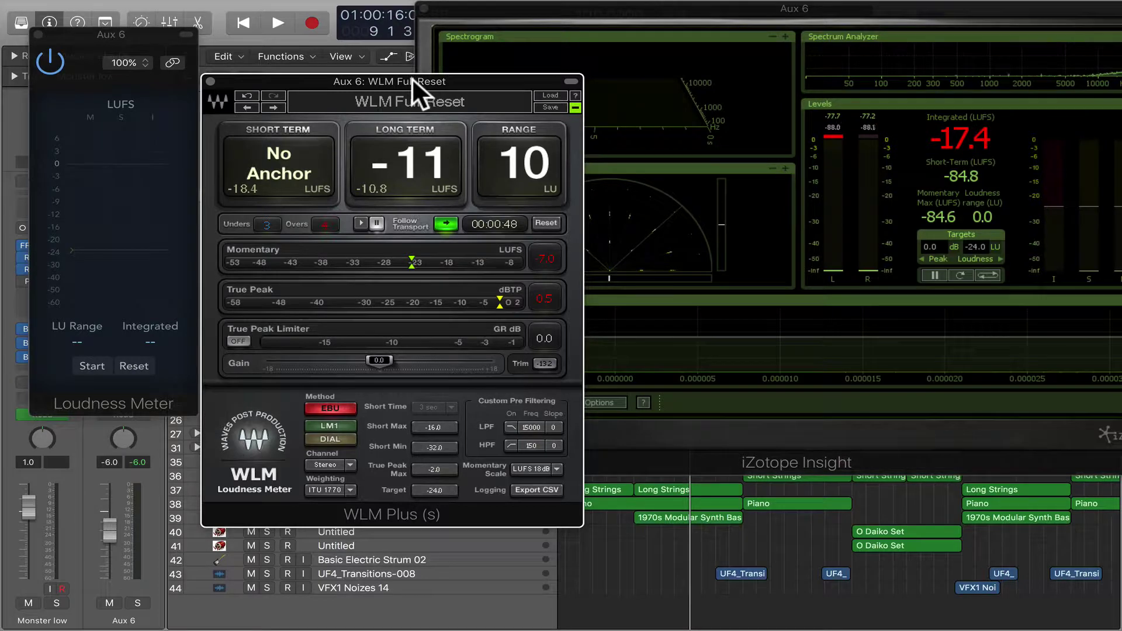
pyautogui.moveTo(288, 86); pyautogui.dragTo(296, 93)
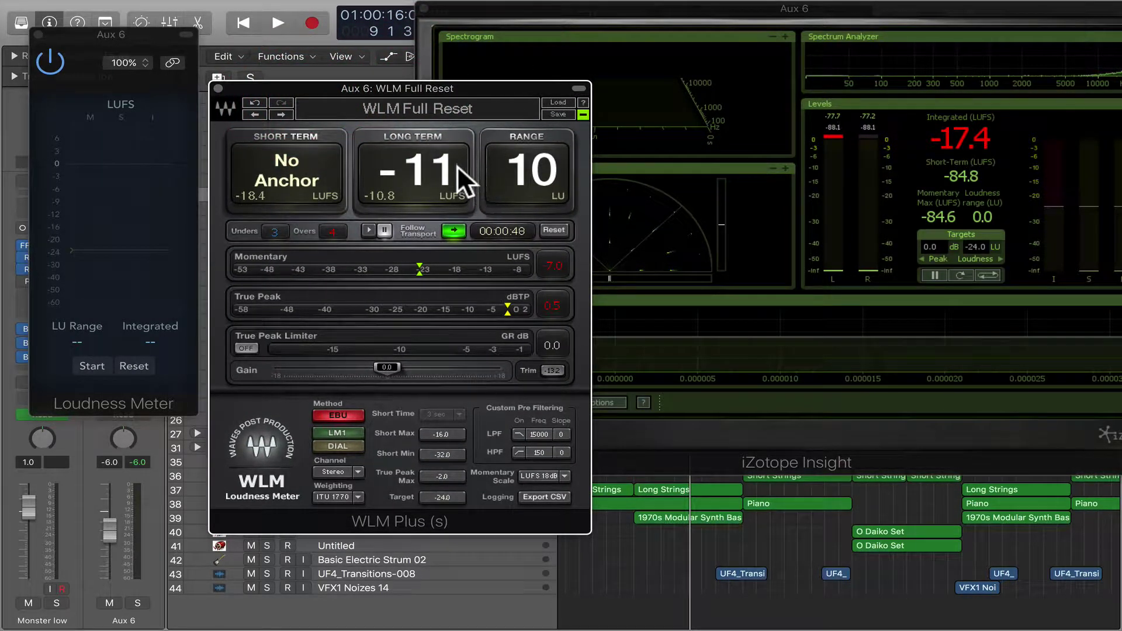
pyautogui.press('space')
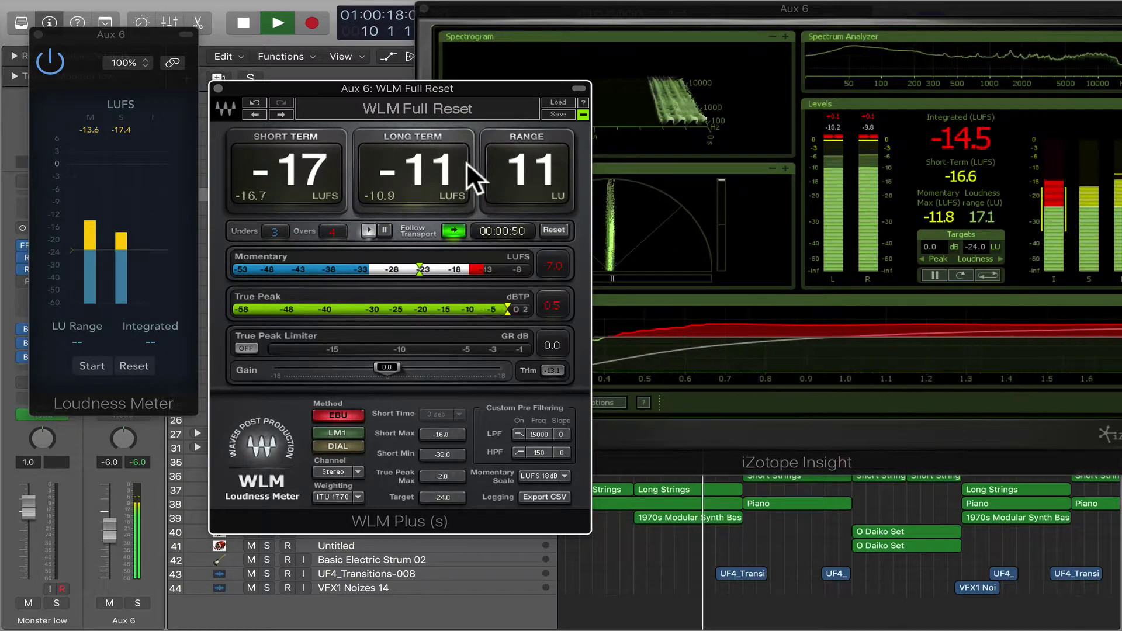
# Stop, resume, then stop playback again, leaving WLM Plus at -11 LUFS long term.
pyautogui.moveTo(427, 88)
pyautogui.mouseDown()
pyautogui.moveTo(436, 89)
pyautogui.moveTo(419, 86)
pyautogui.mouseUp()
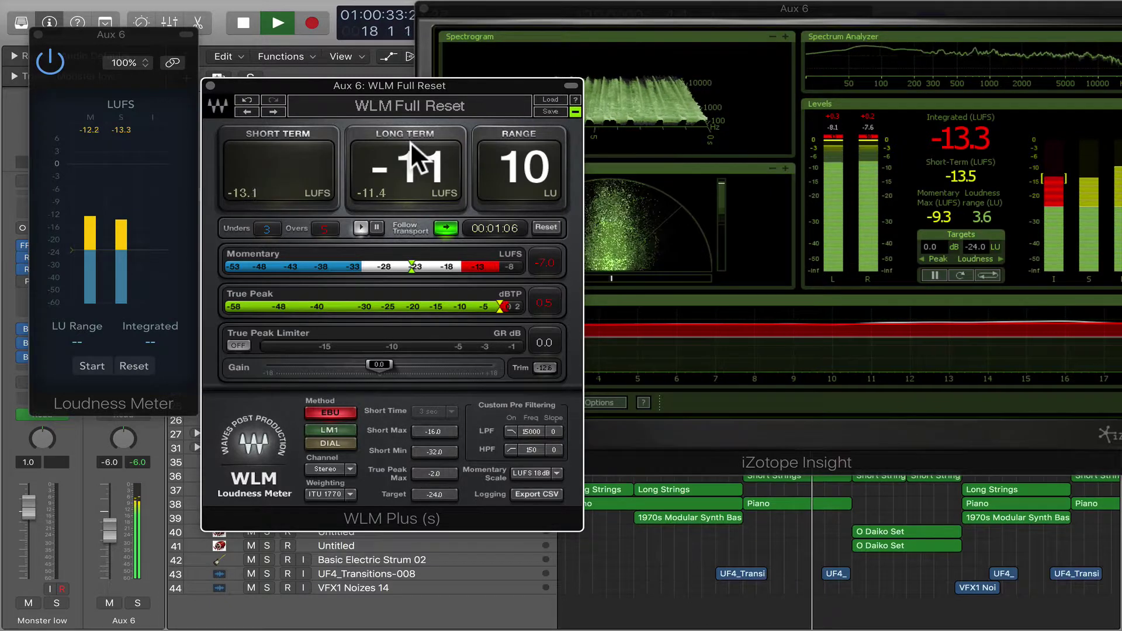
pyautogui.press('space')
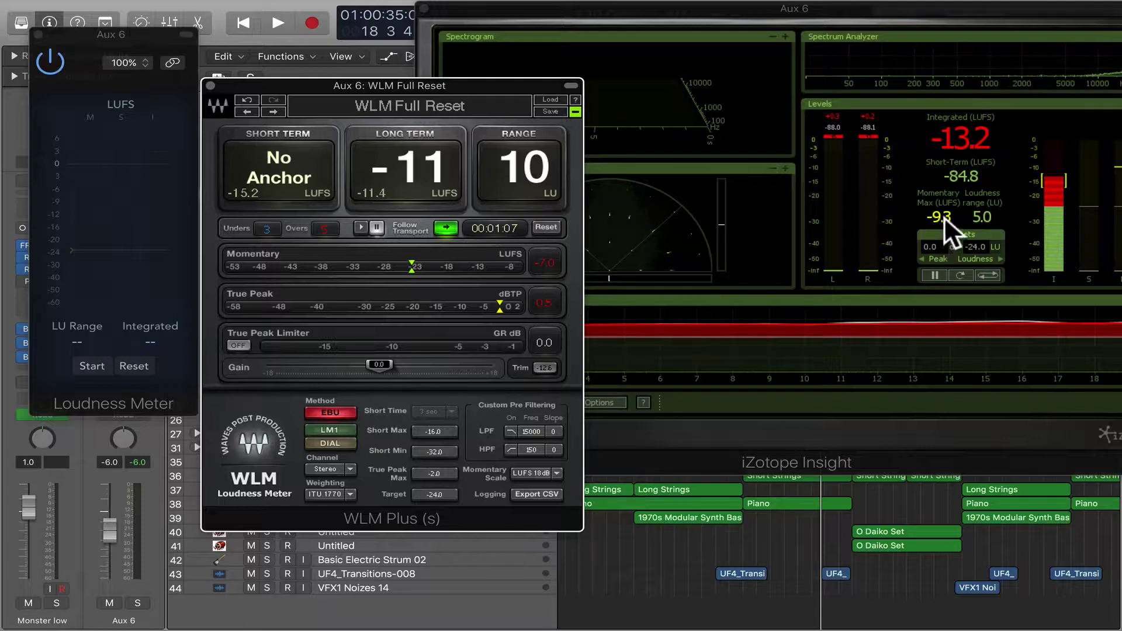
pyautogui.press('space')
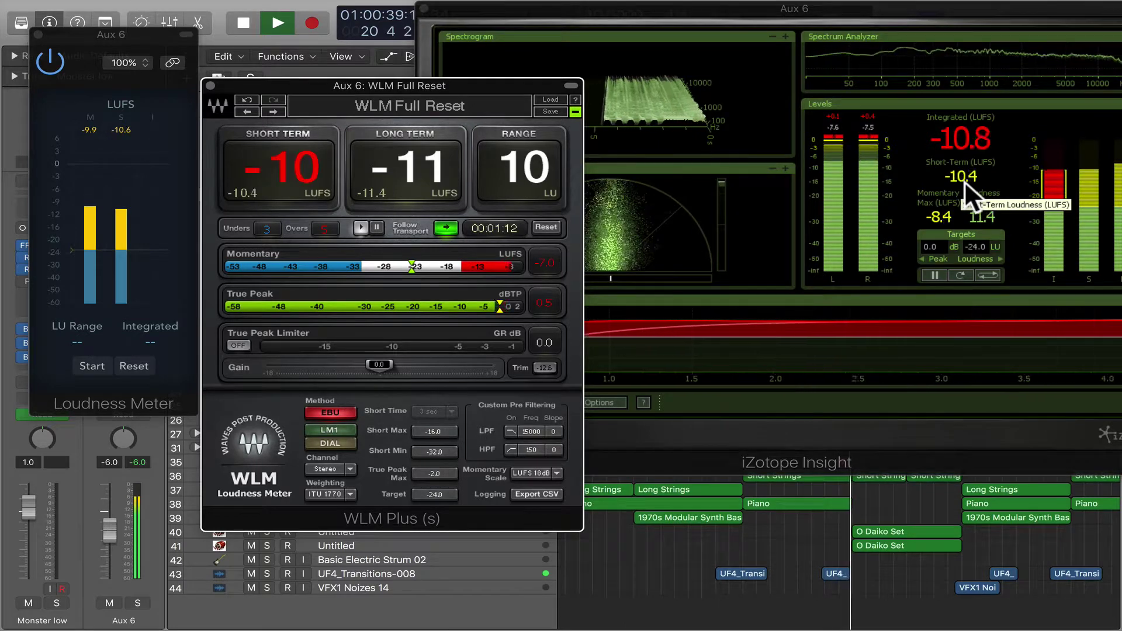
pyautogui.press('space')
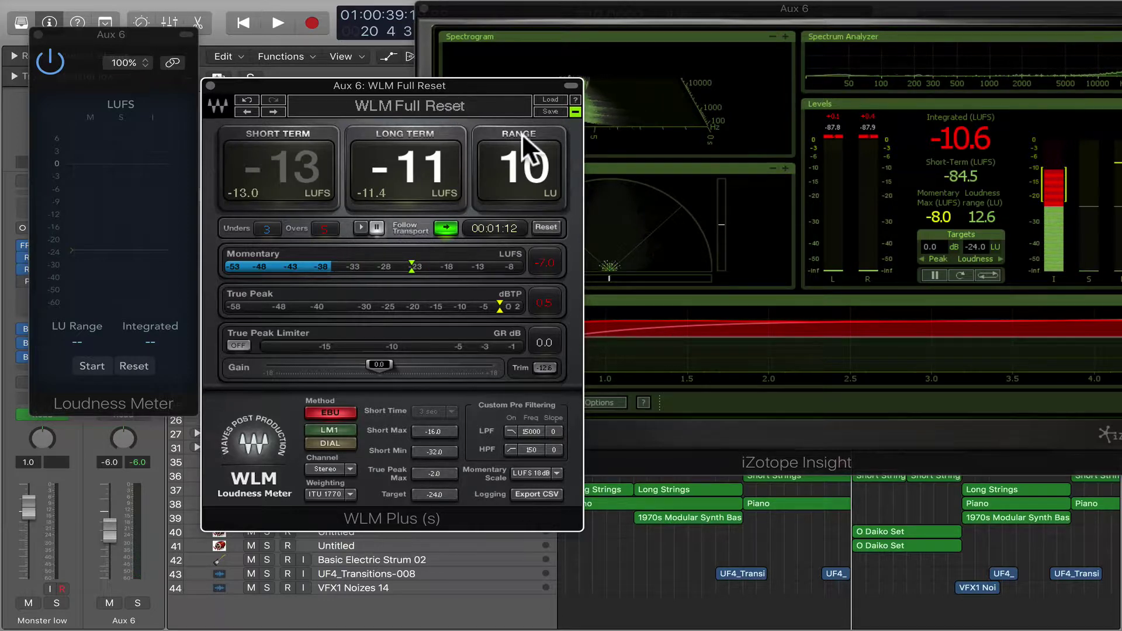
# Clear iZotope Insight's peak hold indicators, then bring WLM Plus back in front, lower down.
pyautogui.click(512, 8)
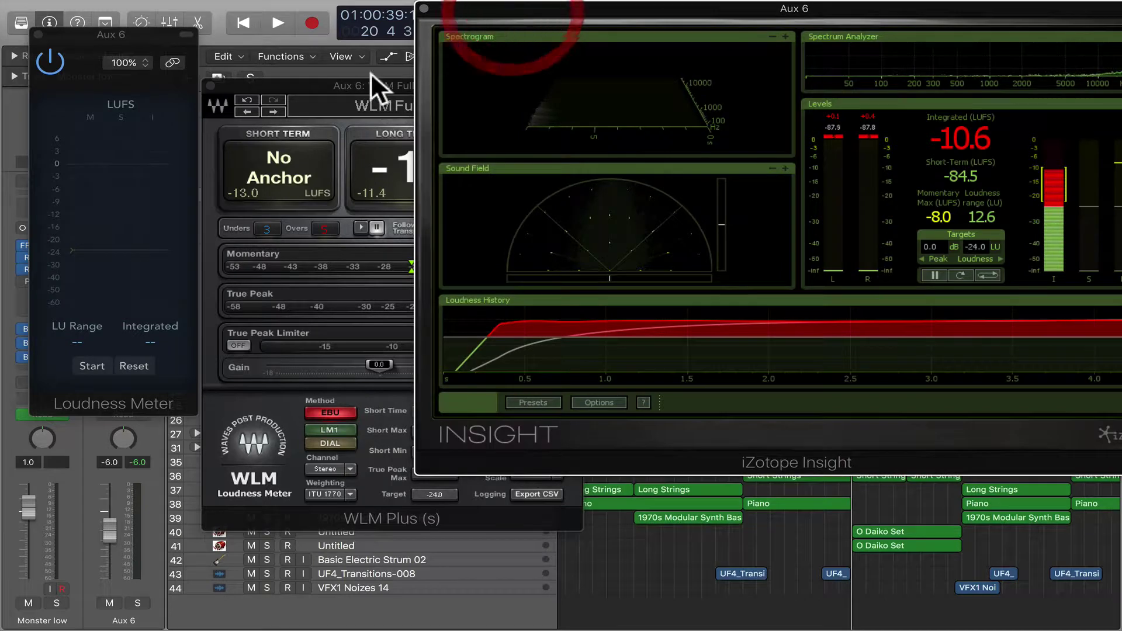
pyautogui.click(335, 88)
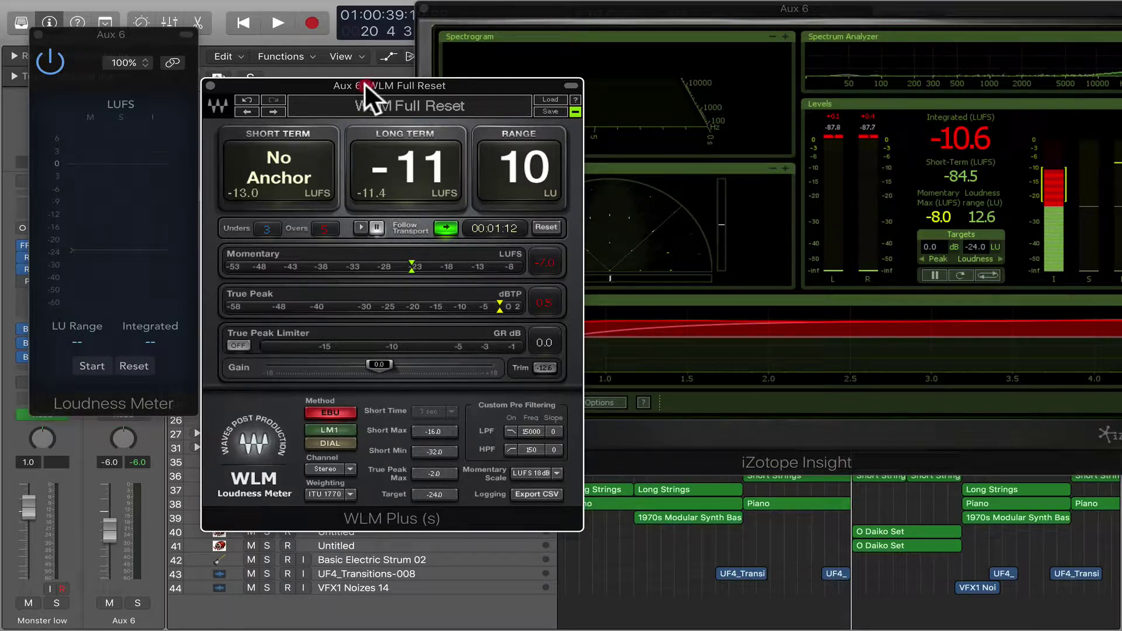
pyautogui.moveTo(363, 83); pyautogui.dragTo(415, 100)
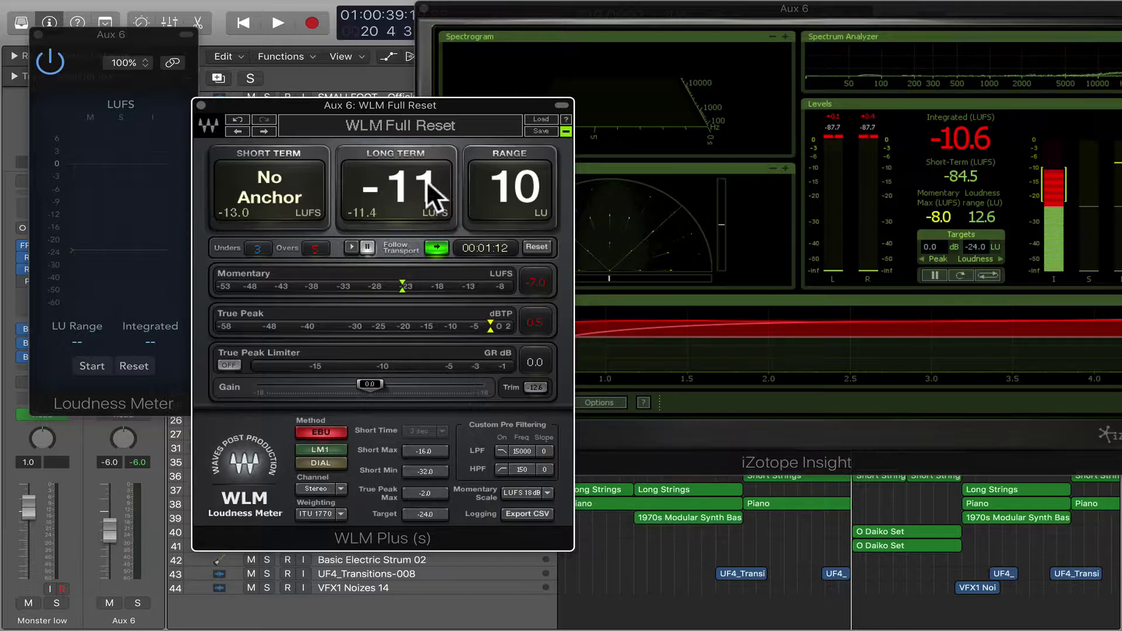
pyautogui.click(970, 143)
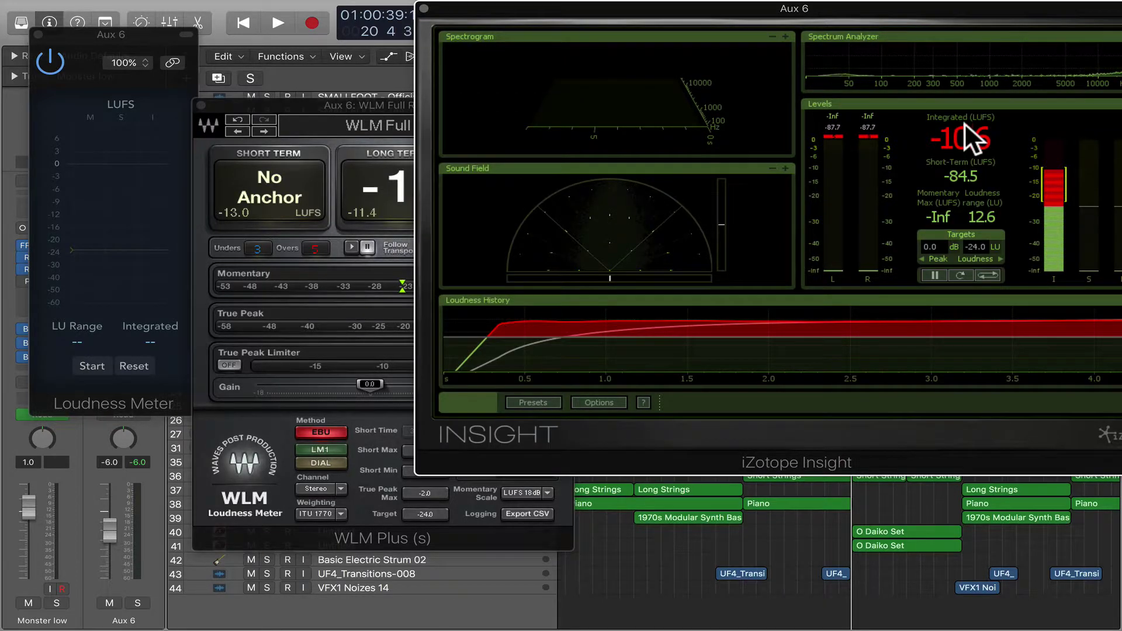
pyautogui.click(834, 137)
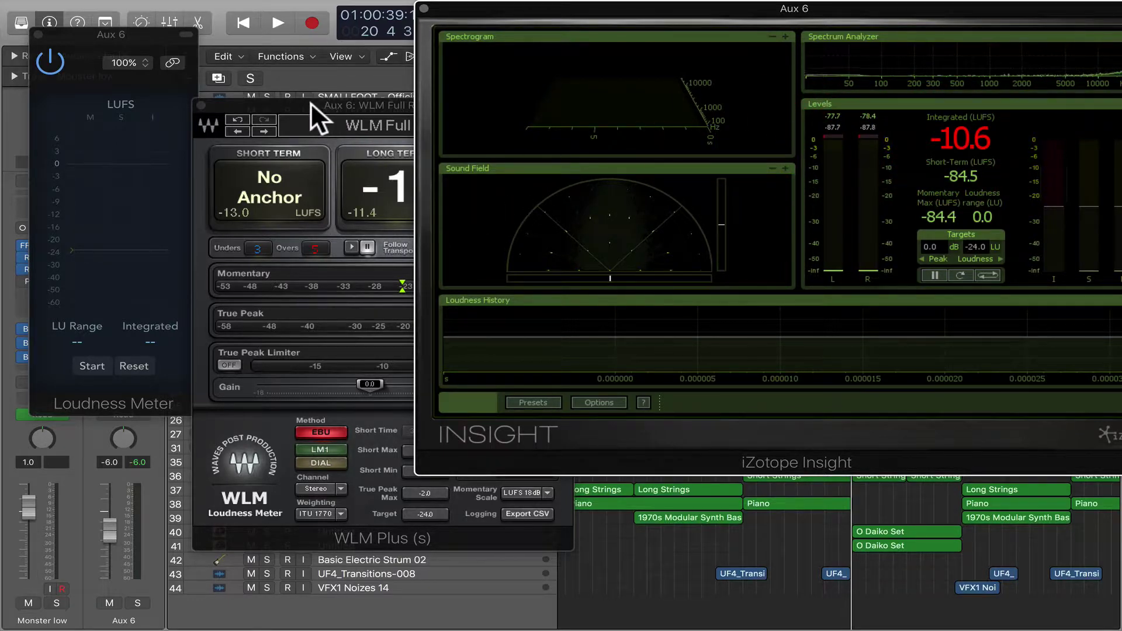
pyautogui.moveTo(310, 102); pyautogui.dragTo(274, 124)
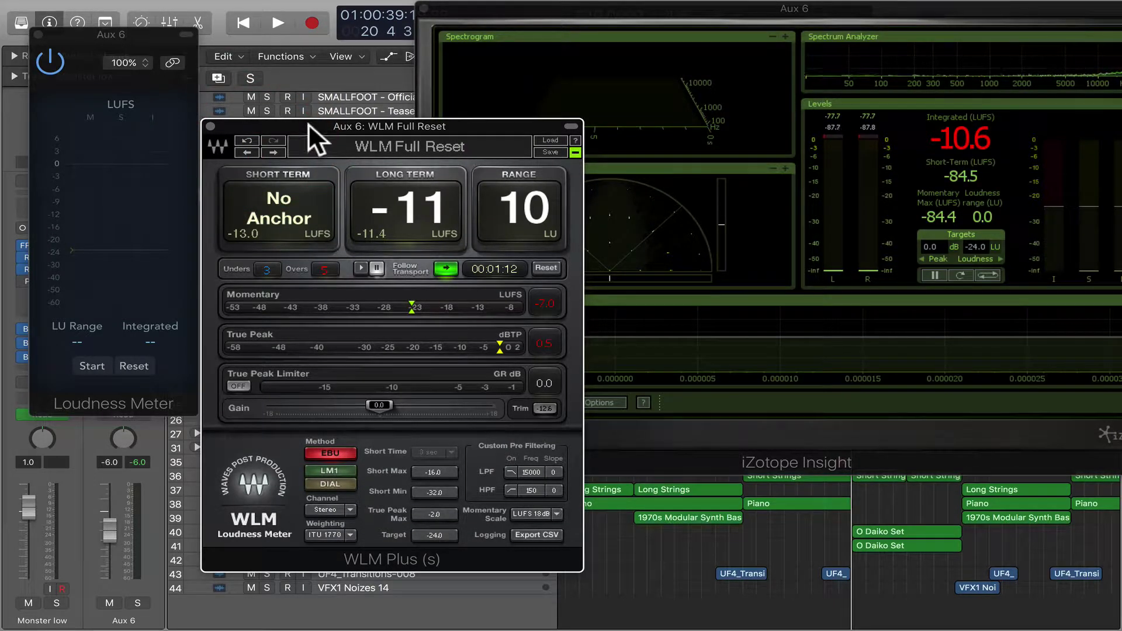
# Close the Loudness Meter, WLM Plus and Insight windows and return the playhead to bar 1.
pyautogui.click(38, 33)
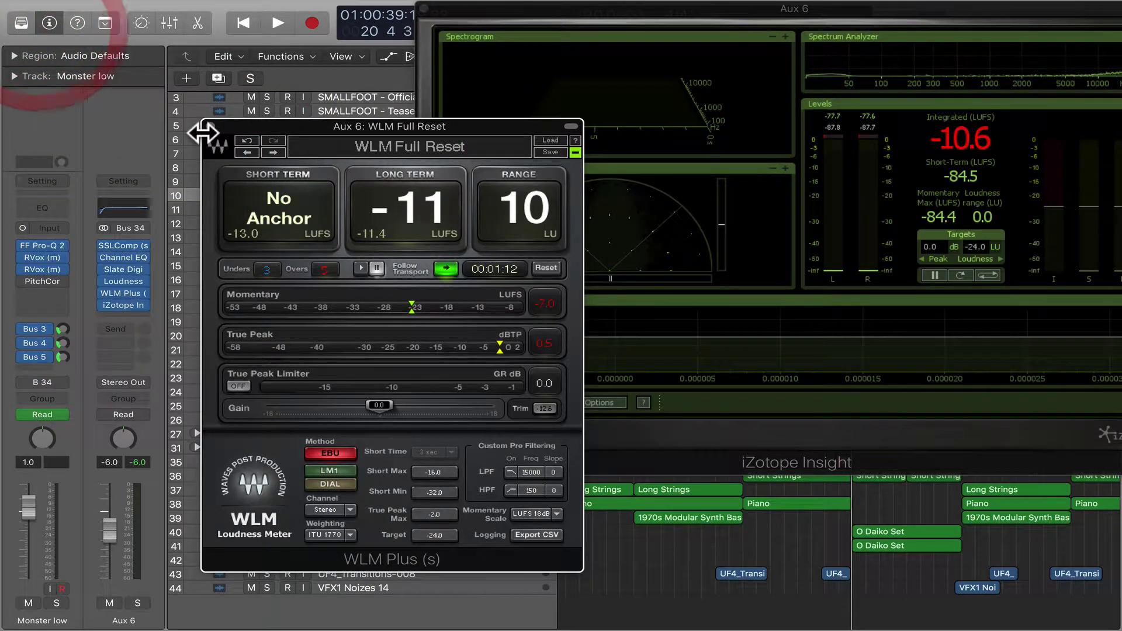
pyautogui.click(209, 127)
pyautogui.click(423, 8)
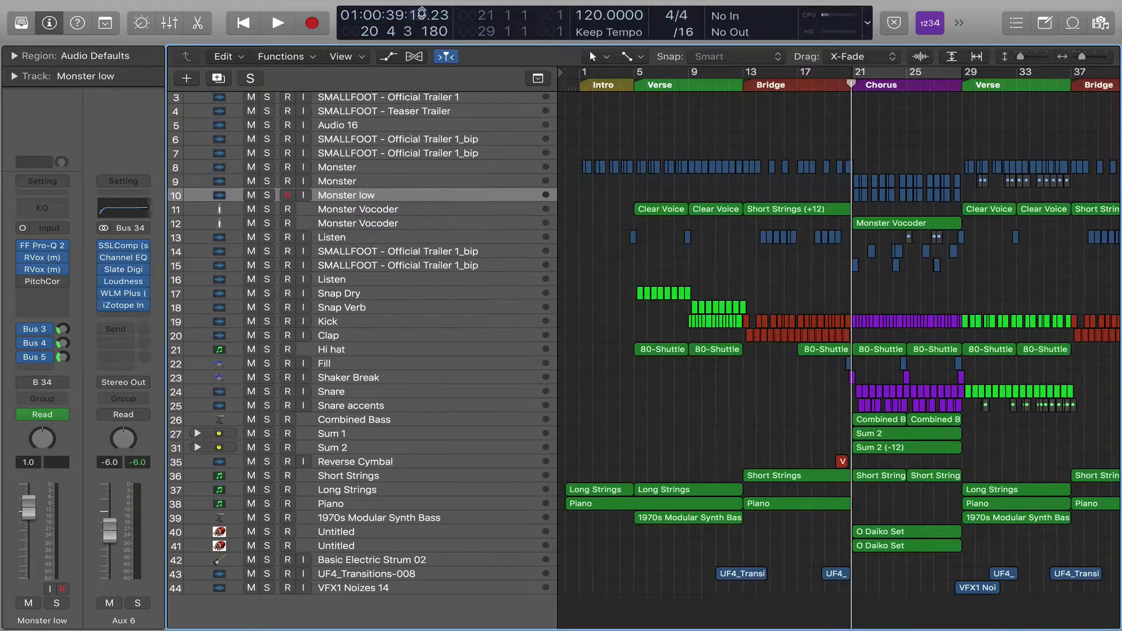
pyautogui.moveTo(124, 303)
pyautogui.click(576, 86)
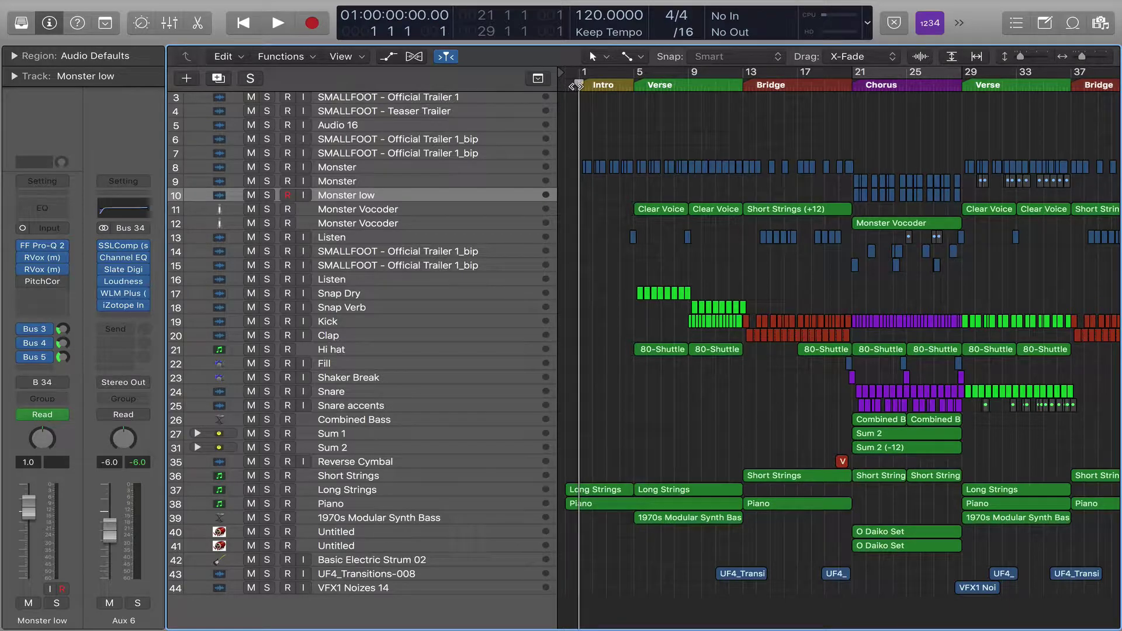
# Reopen WLM Plus and the Loudness Meter on Aux 6 and reset both readings.
pyautogui.click(123, 293)
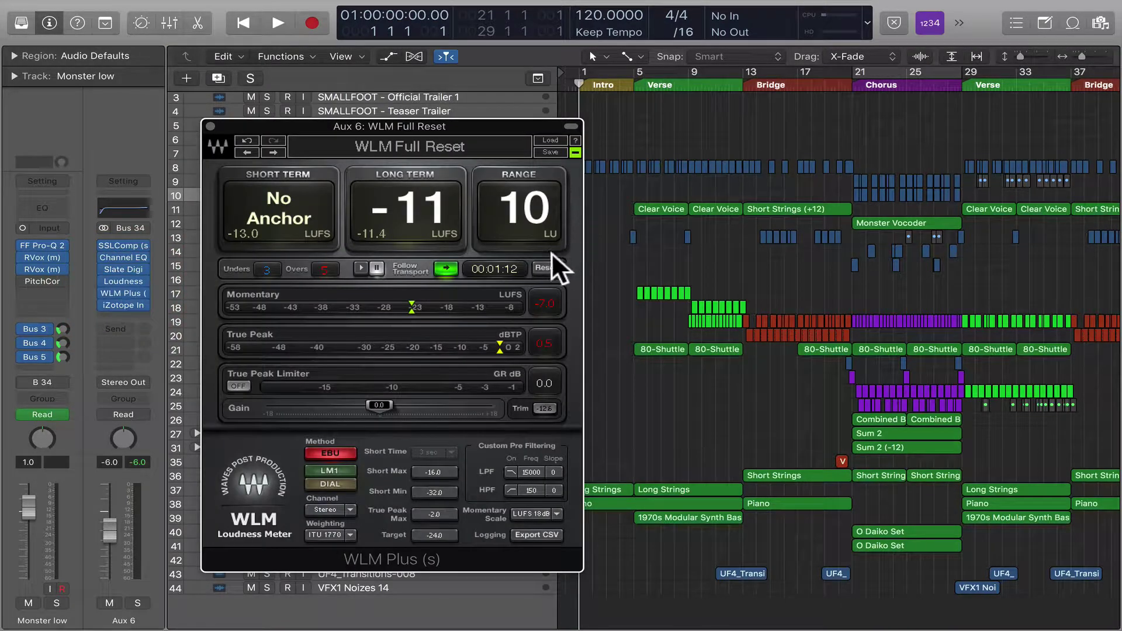
pyautogui.click(546, 268)
pyautogui.click(129, 281)
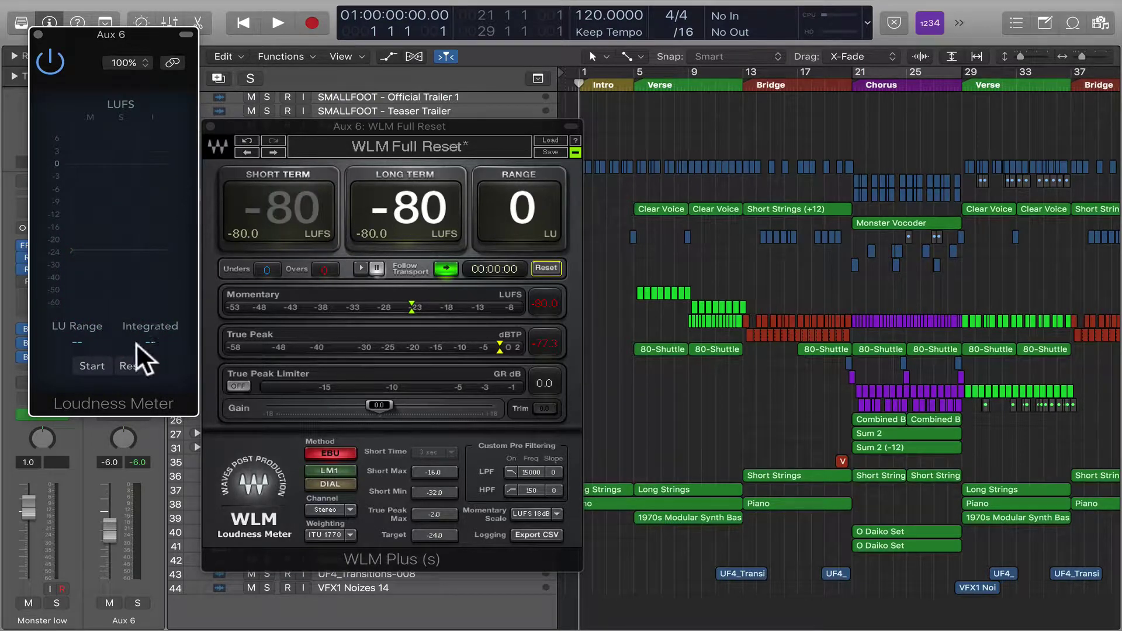
pyautogui.click(132, 366)
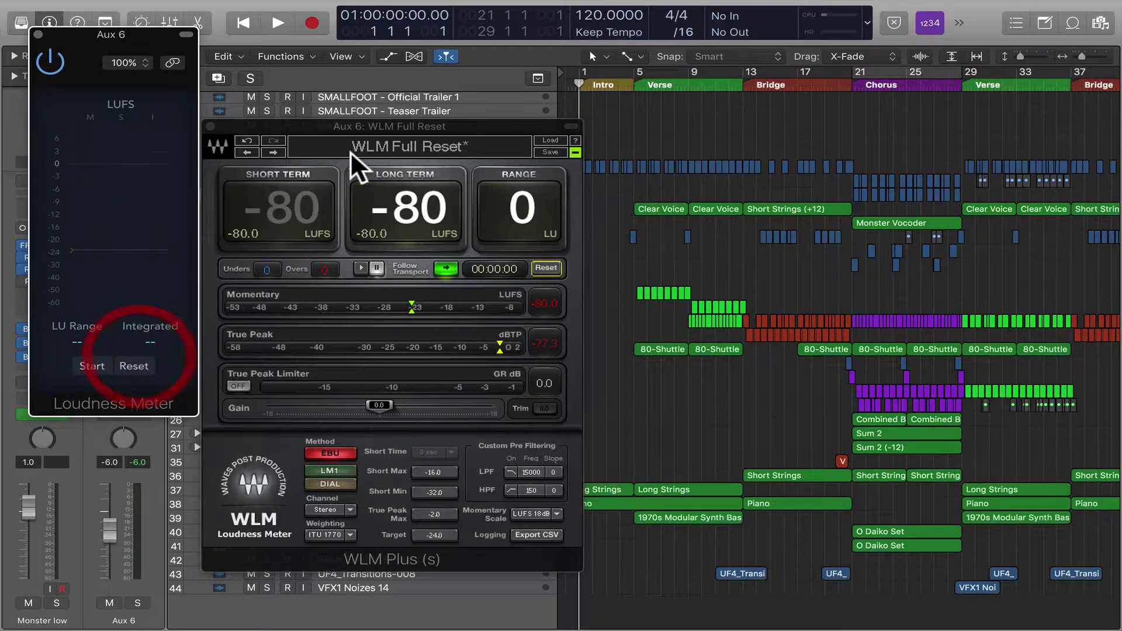
pyautogui.moveTo(327, 128)
pyautogui.mouseDown()
pyautogui.moveTo(357, 137)
pyautogui.moveTo(338, 128)
pyautogui.mouseUp()
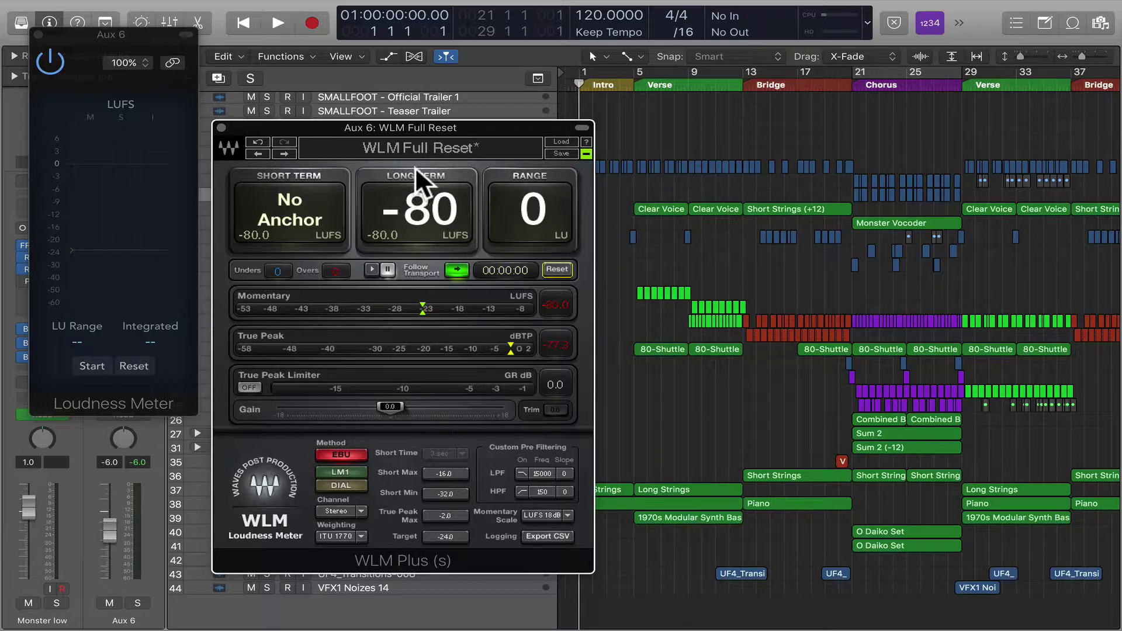
pyautogui.moveTo(400, 128); pyautogui.dragTo(376, 110)
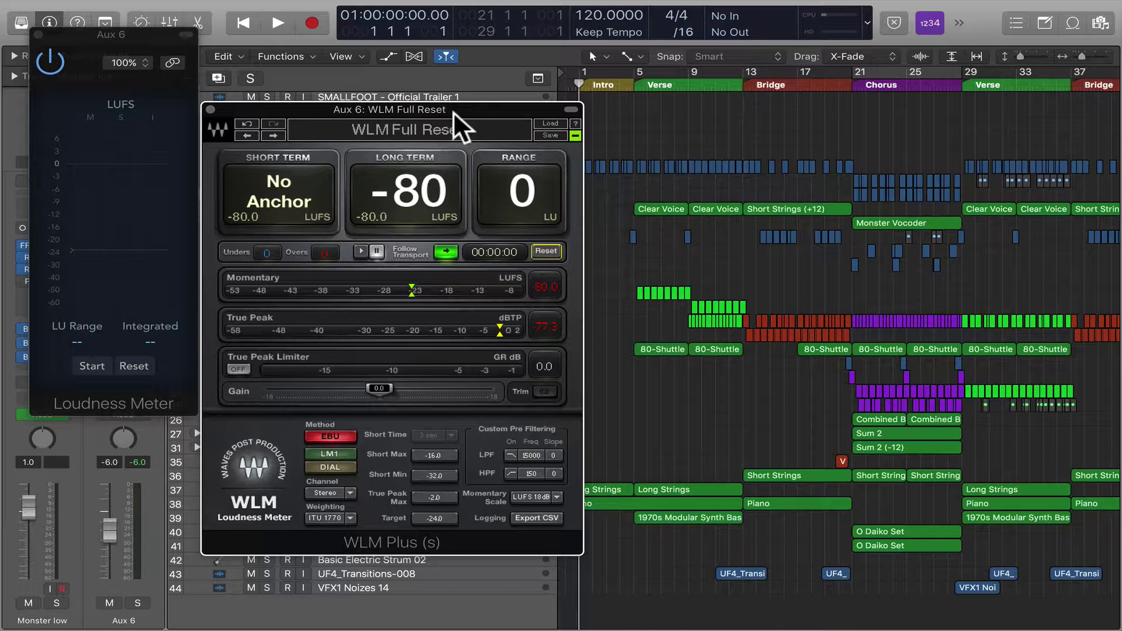
pyautogui.moveTo(447, 111); pyautogui.dragTo(448, 120)
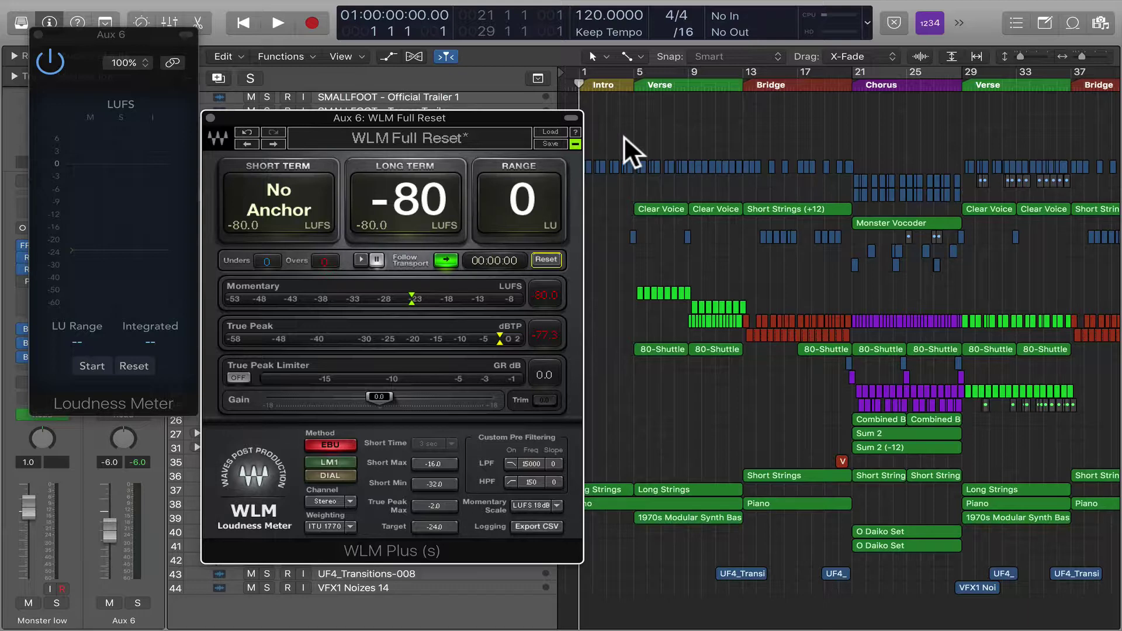
# Play from bar 1 for about 59 seconds, then stop at -12 LUFS long term, 9 LU range.
pyautogui.press('space')
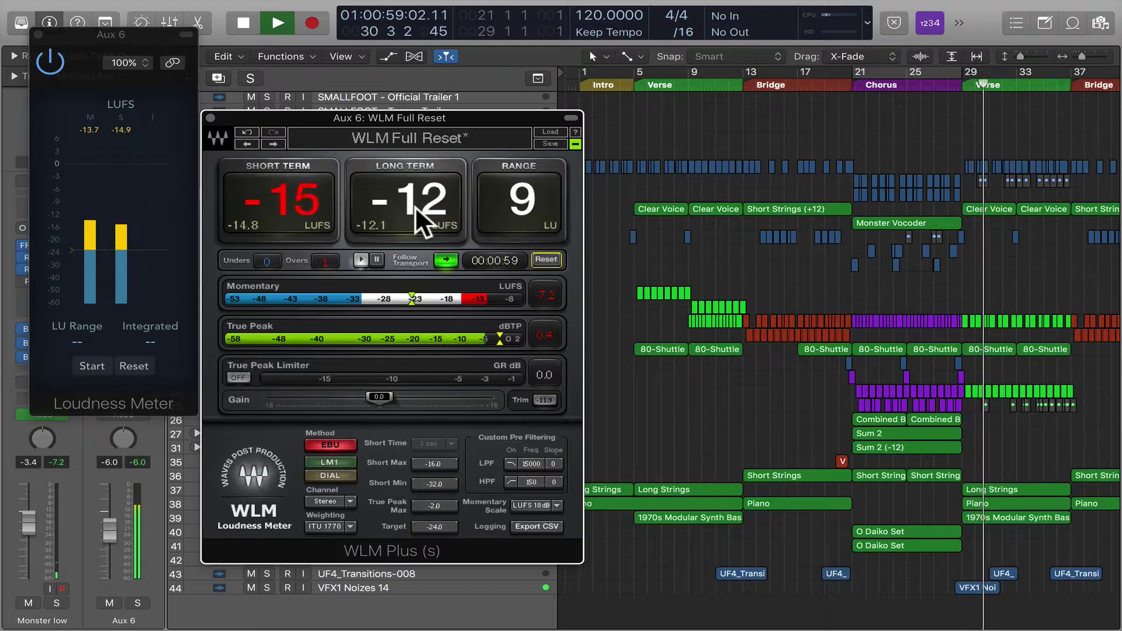
pyautogui.press('space')
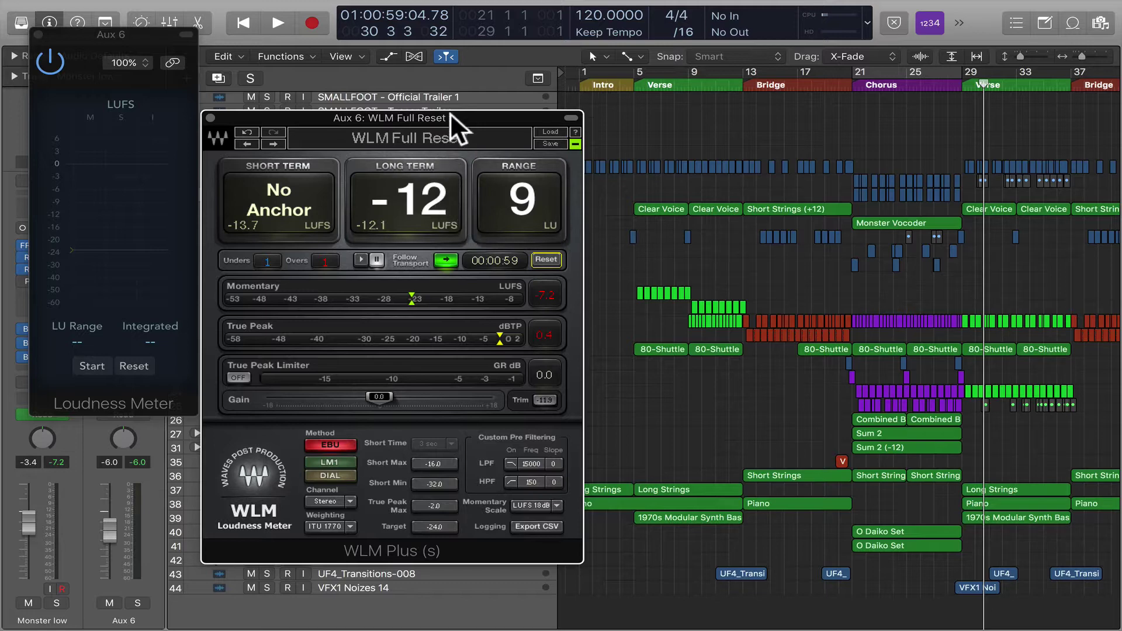
# Reposition the WLM Plus window, raising it, lowering it back, then nudging it right.
pyautogui.moveTo(450, 114); pyautogui.dragTo(427, 48)
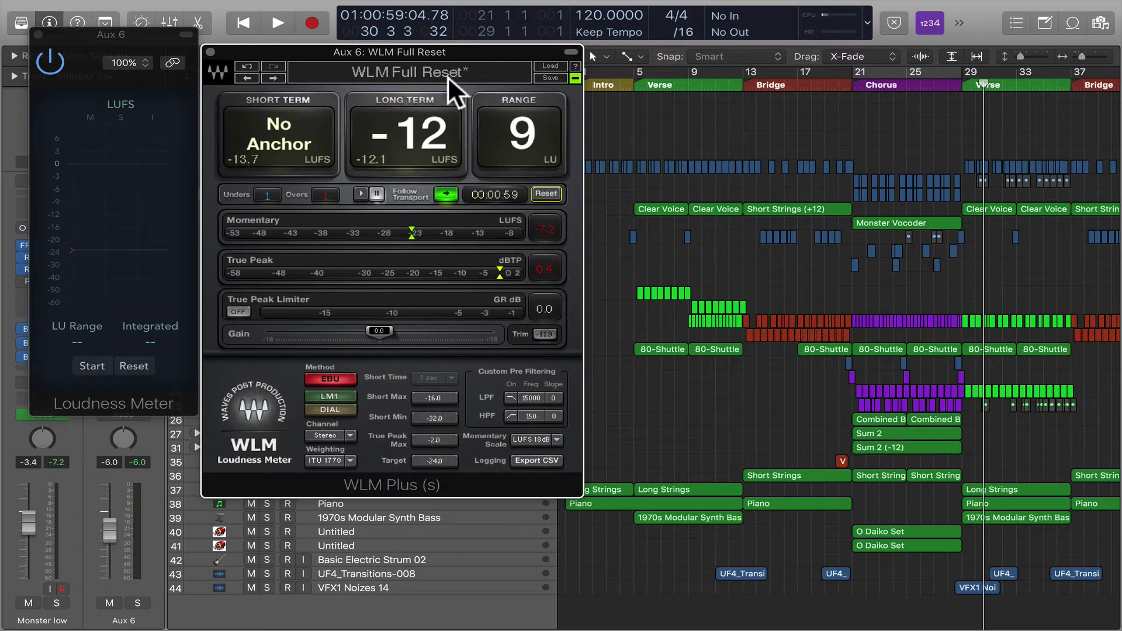
pyautogui.moveTo(435, 48); pyautogui.dragTo(431, 120)
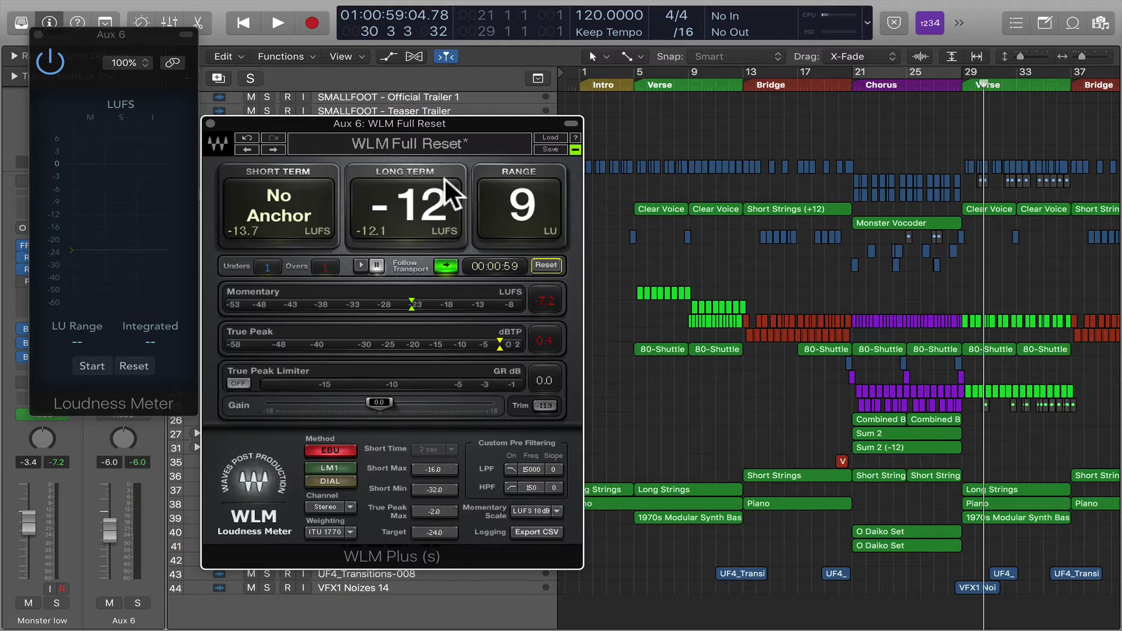
pyautogui.moveTo(425, 120); pyautogui.dragTo(463, 116)
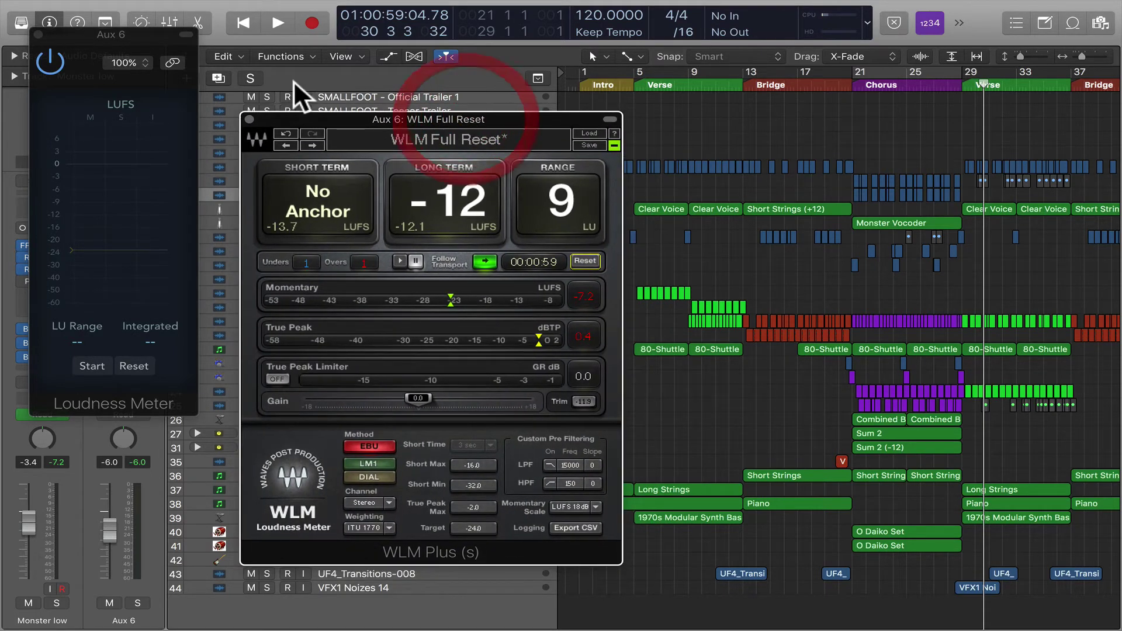
# Close the Aux 6 Loudness Meter window so only WLM Plus stays visible.
pyautogui.click(38, 34)
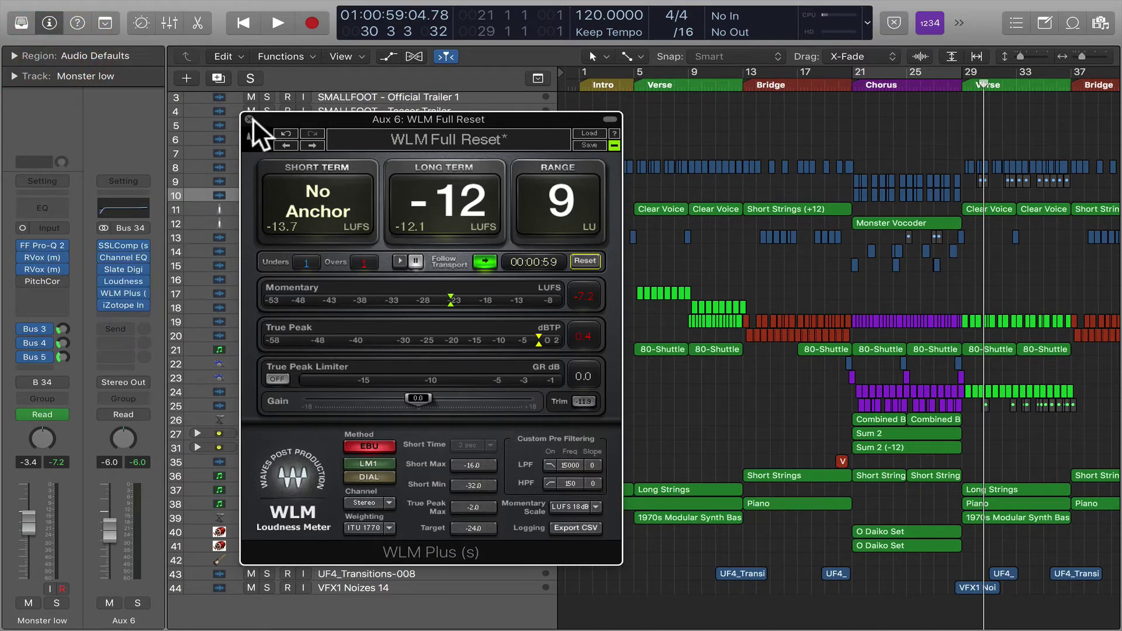